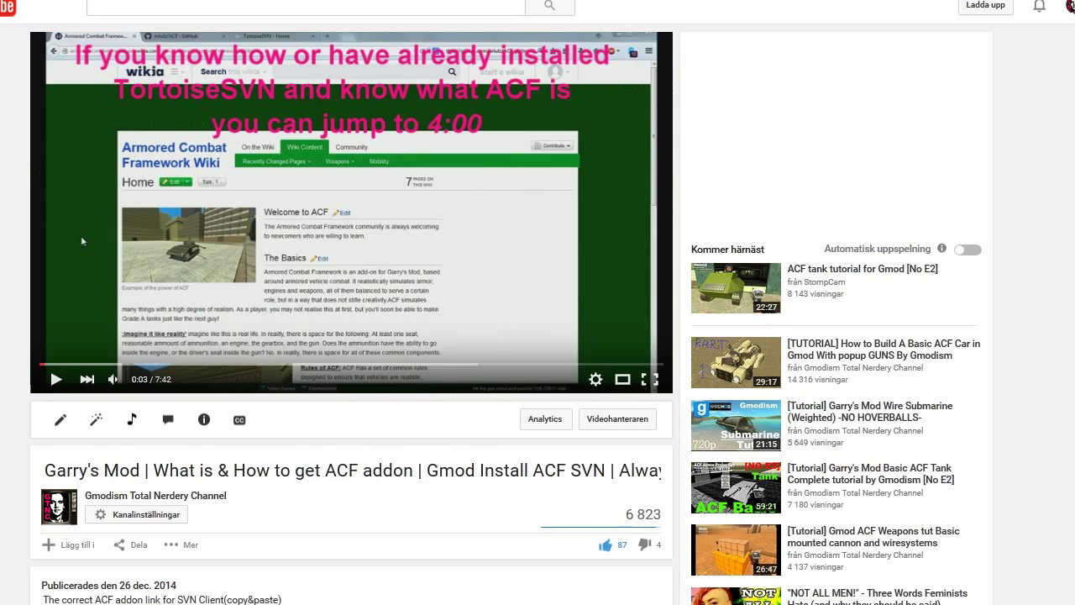
scroll(81, 241, down, 6)
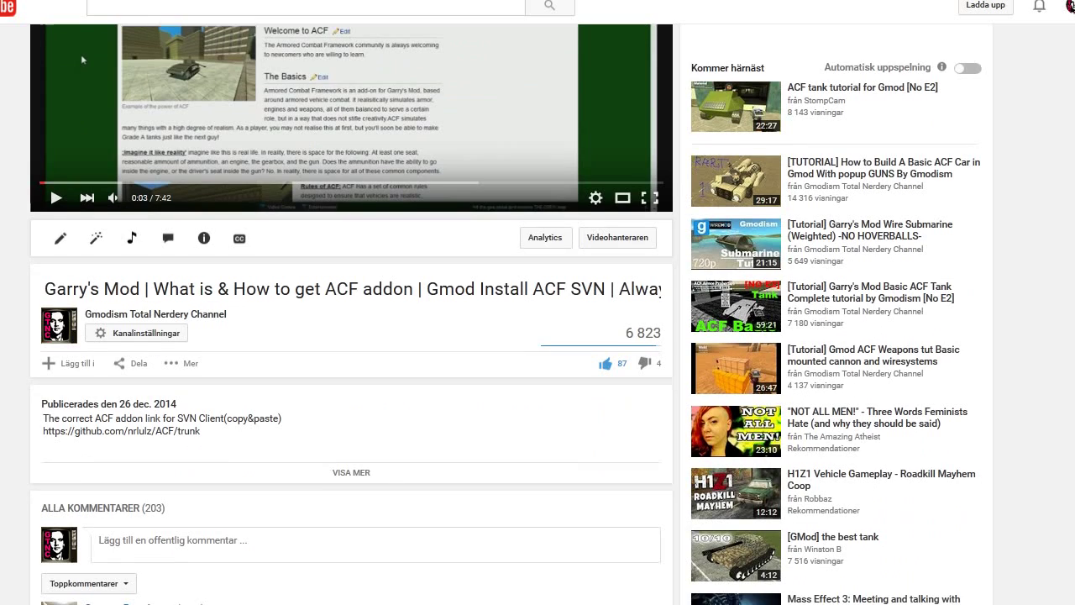
scroll(81, 241, down, 5)
scroll(81, 241, up, 11)
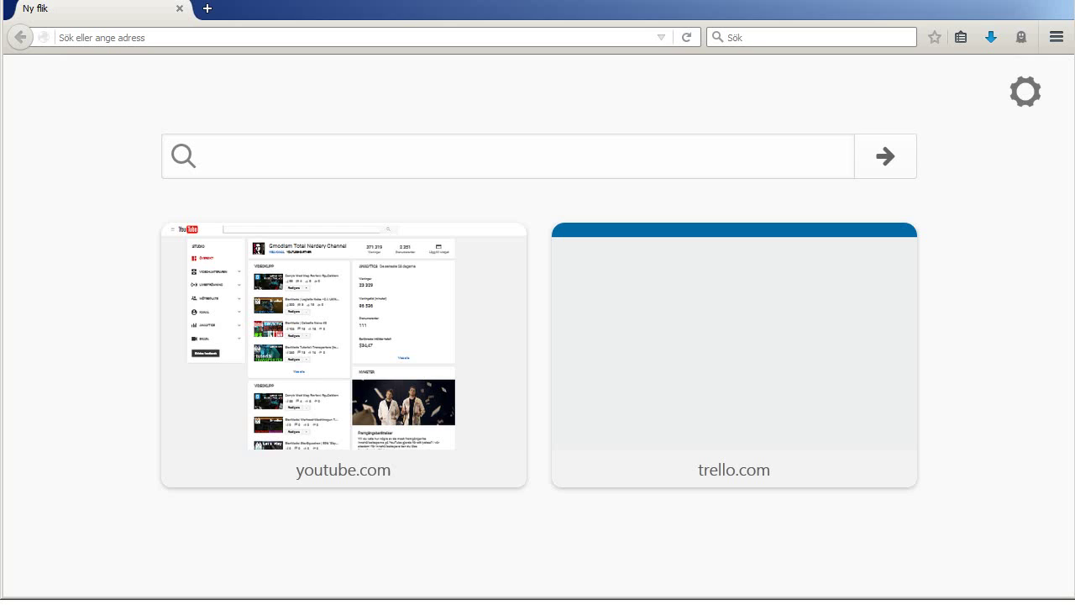
click(100, 37)
text(ä)
key(BackSpace)
text(https://github.com/nrlulz/ACF/archive/master.zip)
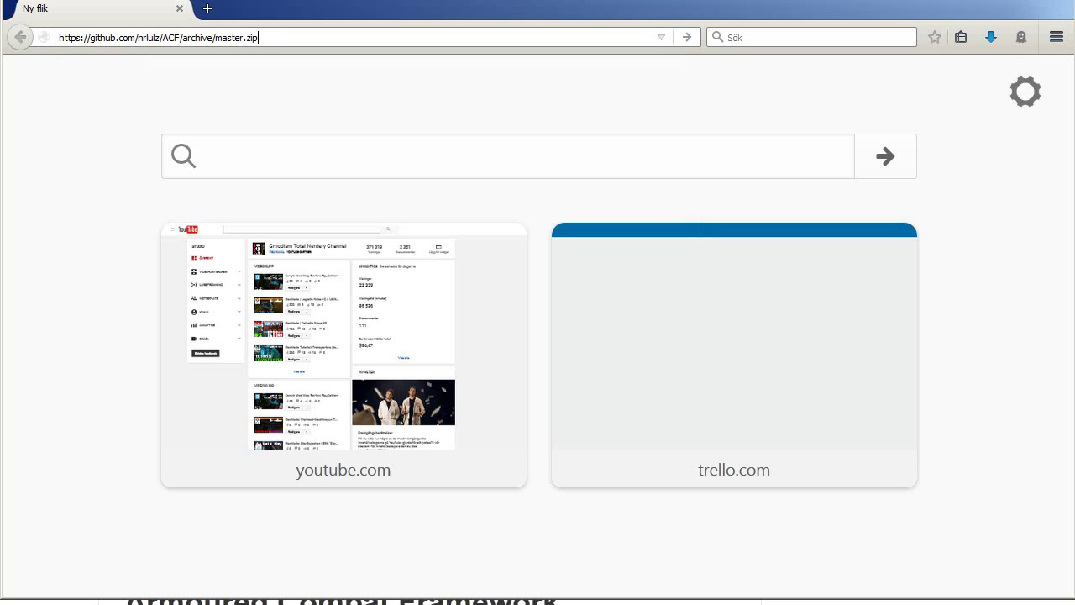
key(Return)
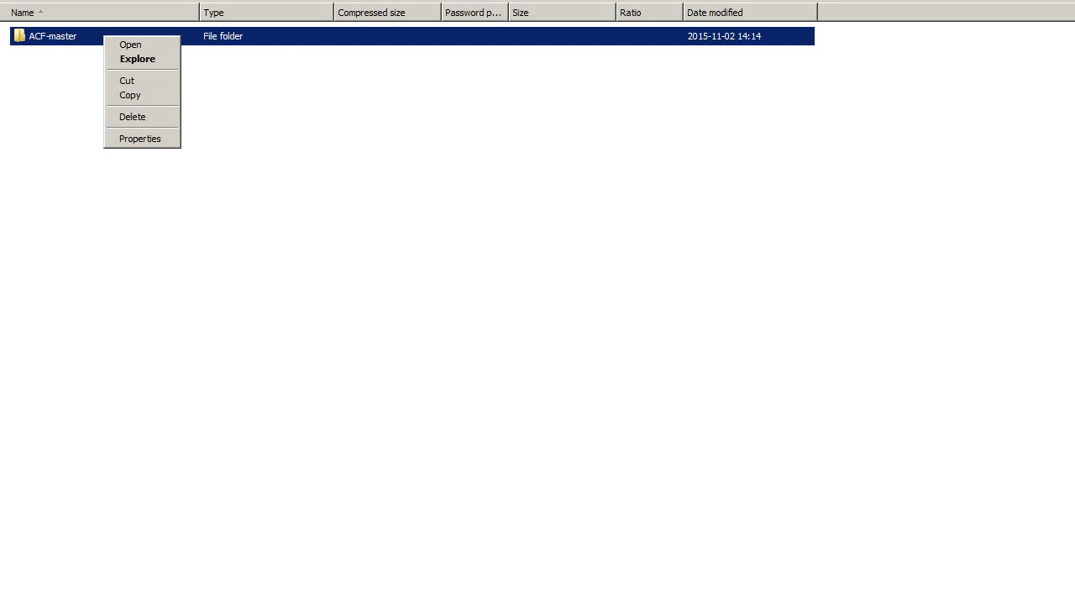
key(Down)
key(Down)
key(Down)
key(Down)
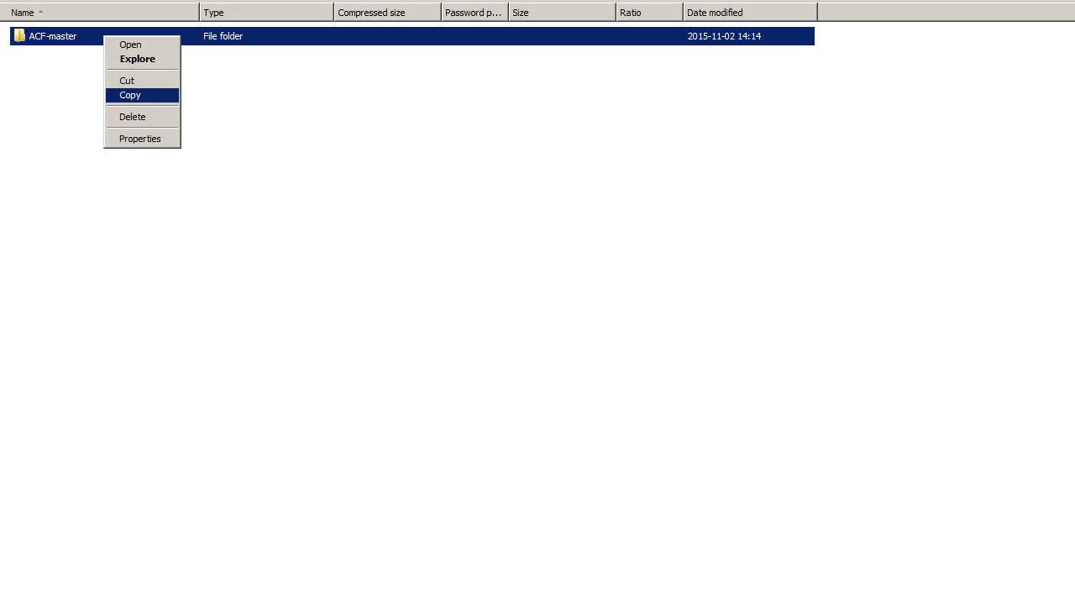
key(Up)
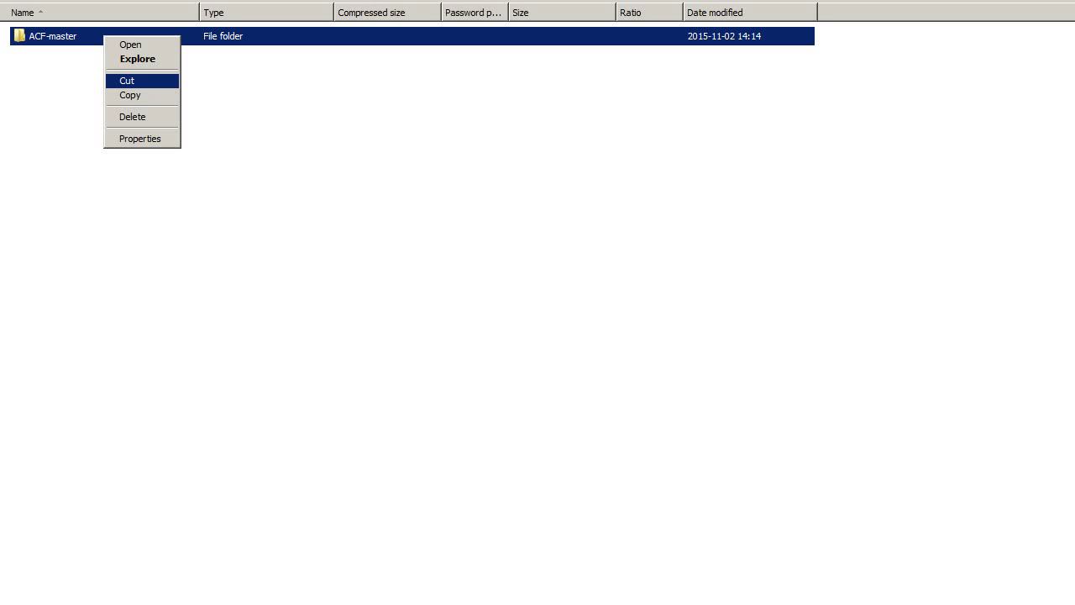
key(Down)
key(Return)
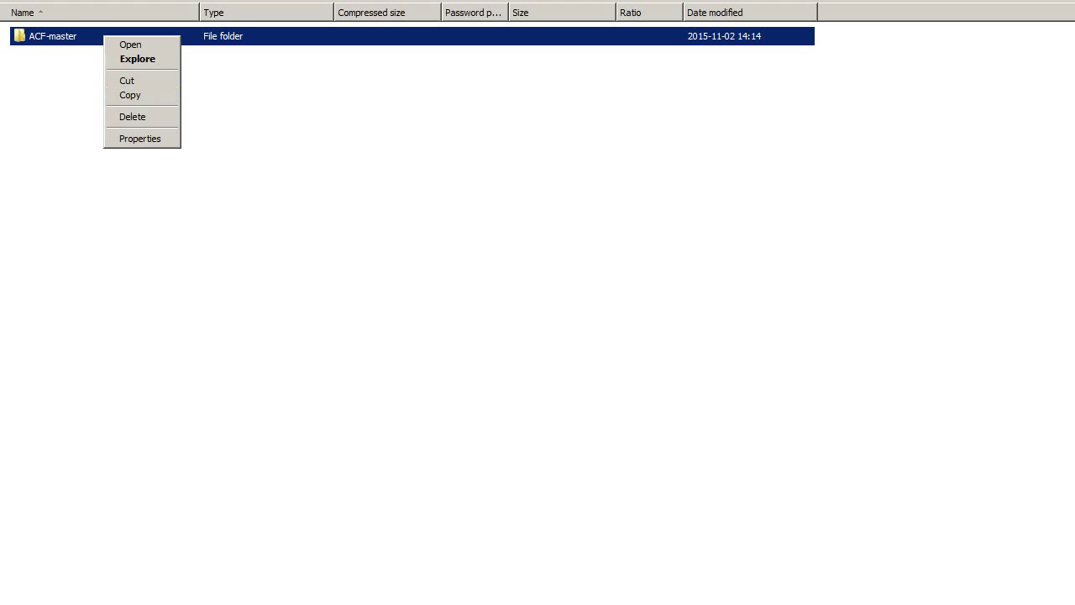
Step: Return to the folder holding the ACF-master zip and extract the archive to the suggested ACF-master destination
key(alt+Left)
key(shift+F10)
key(Down)
key(Down)
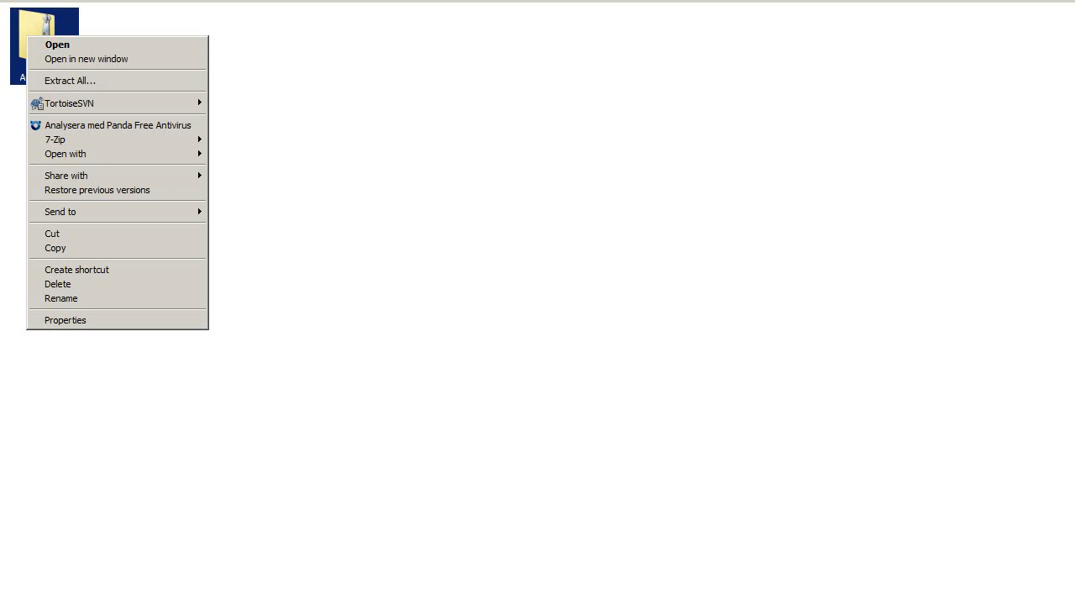
key(Return)
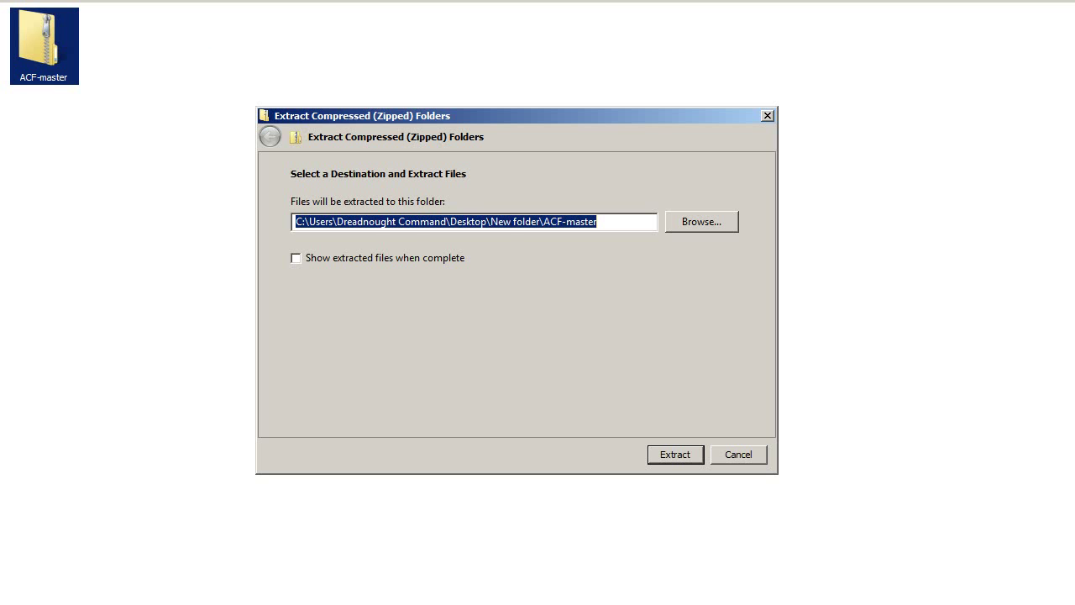
key(Return)
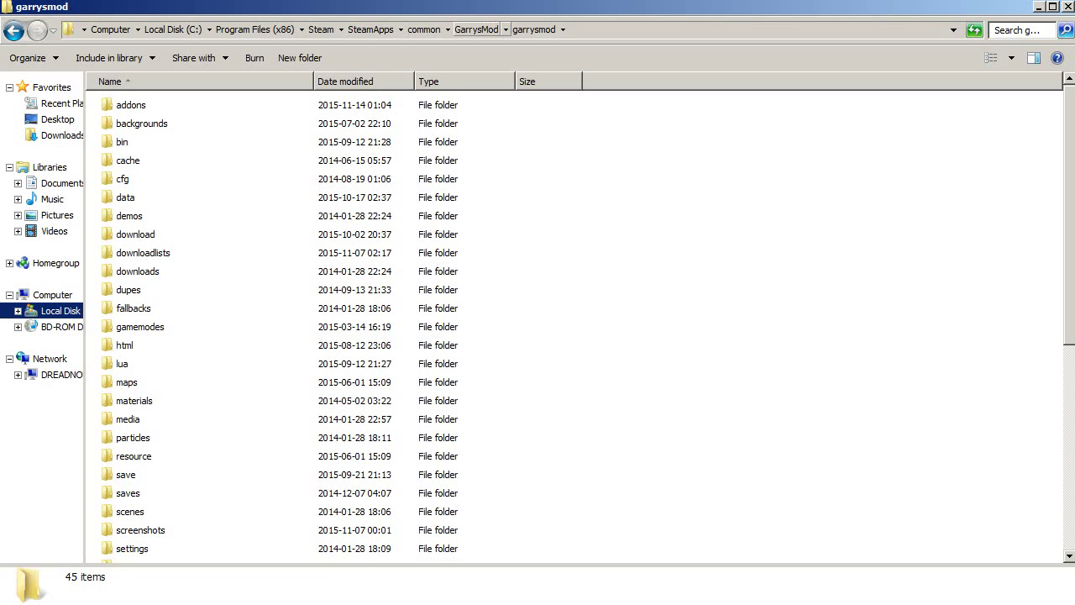
Step: Open the addons folder inside GarrysMod\garrysmod in the SteamApps common directory
click(476, 30)
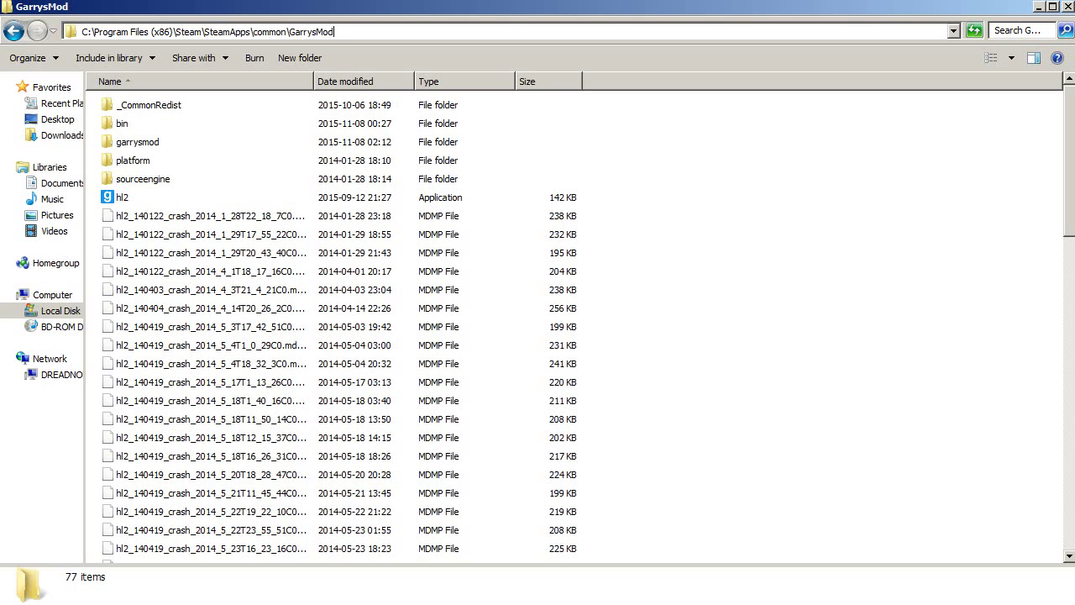
double_click(138, 142)
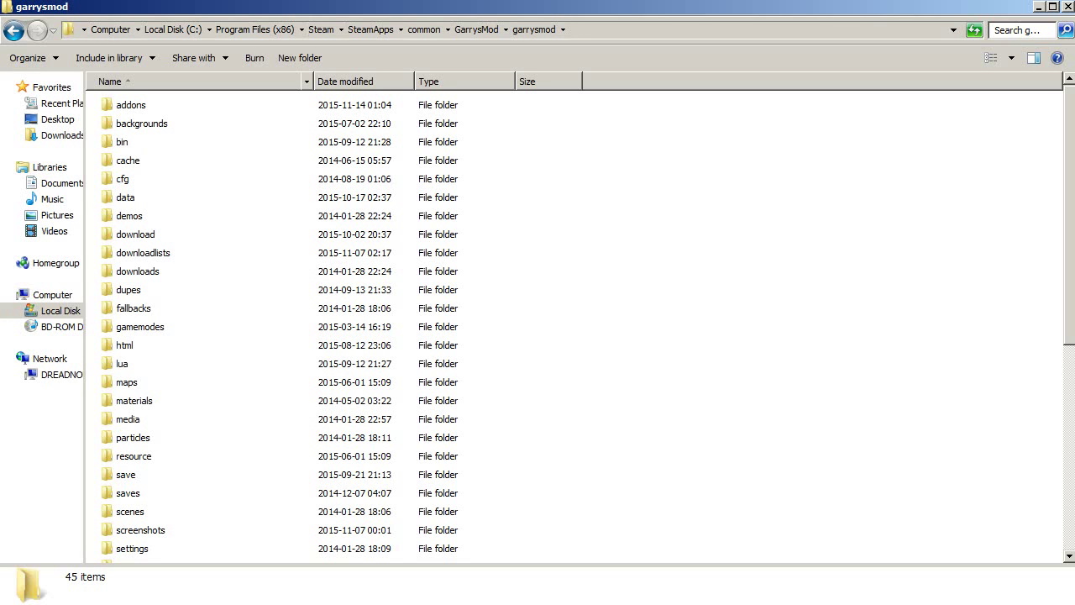
double_click(131, 105)
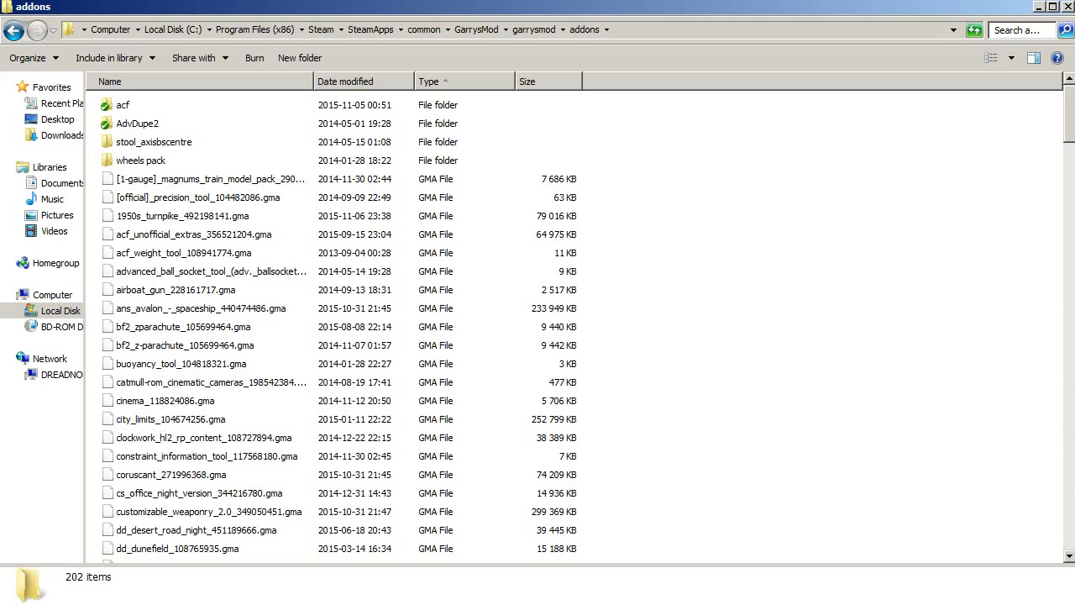
Step: Look through the addons folder and its acf, AdvDupe2, stool_axisbscentre and wheels pack subfolders
scroll(575, 327, down, 20)
scroll(575, 327, up, 20)
click(124, 105)
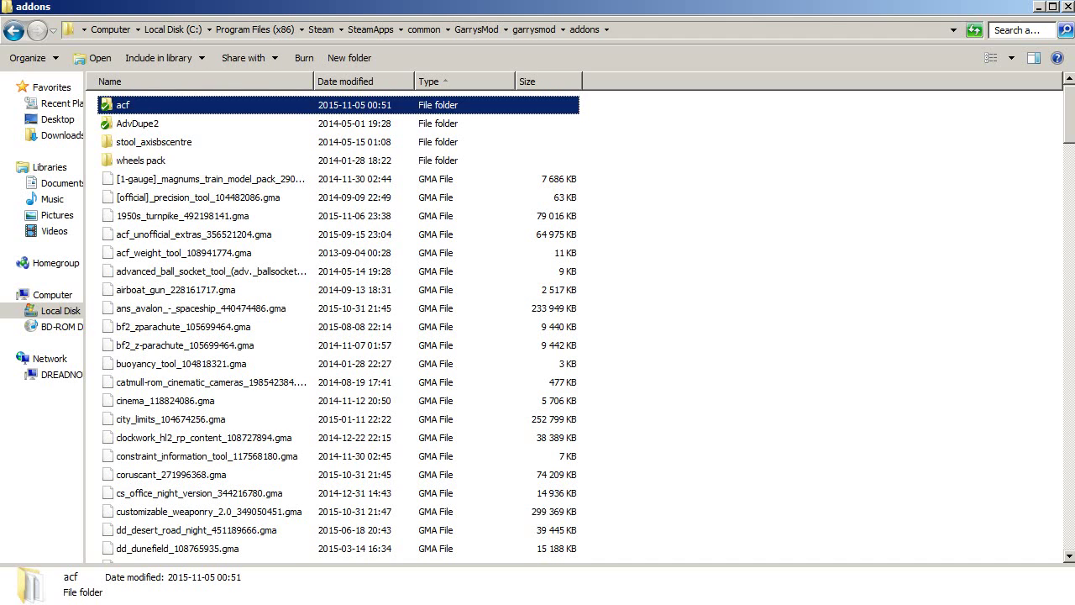
click(137, 123)
click(154, 142)
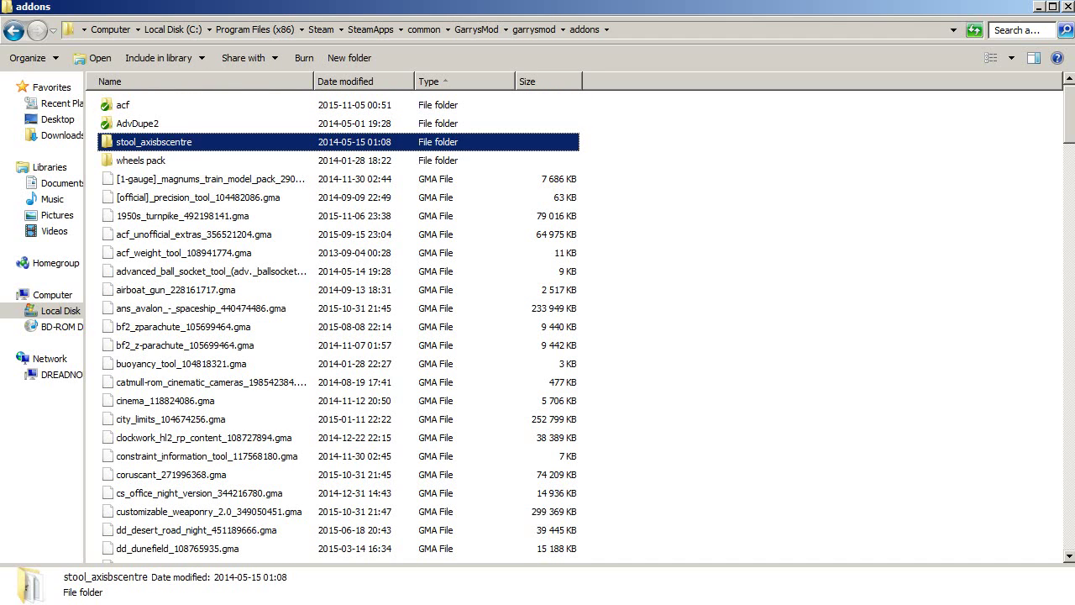
click(141, 160)
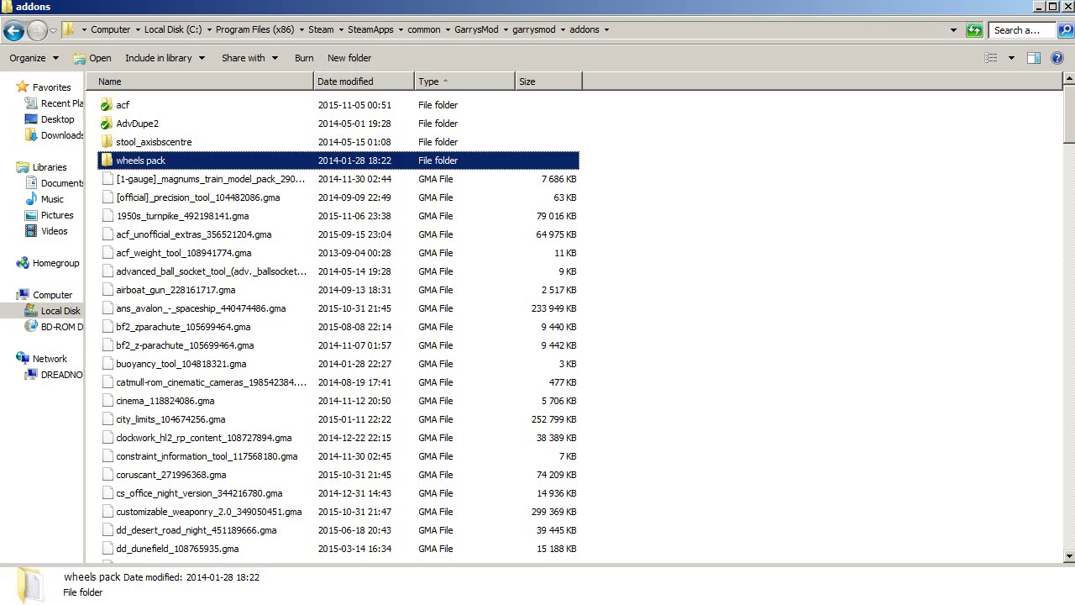
click(714, 218)
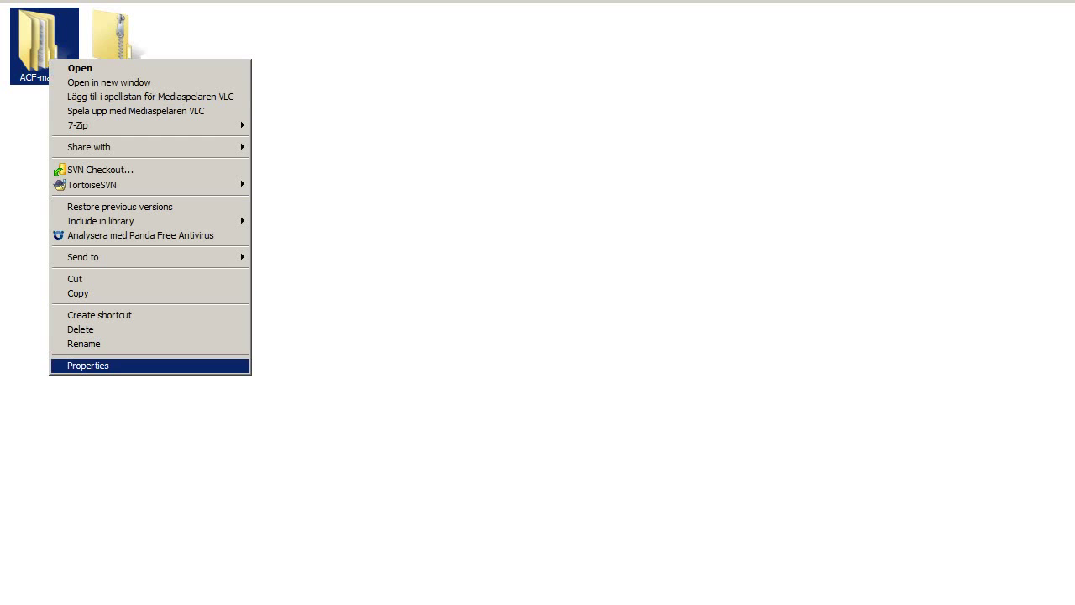
Step: Move the cut ACF2 folder from the extraction location into the garrysmod addons folder
key(Escape)
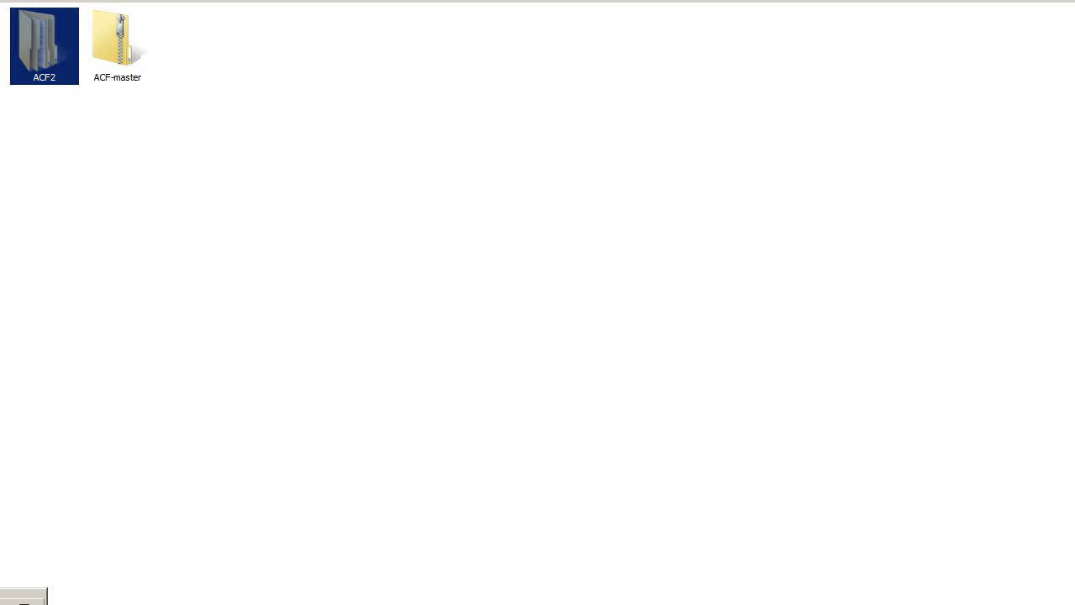
key(alt+Tab)
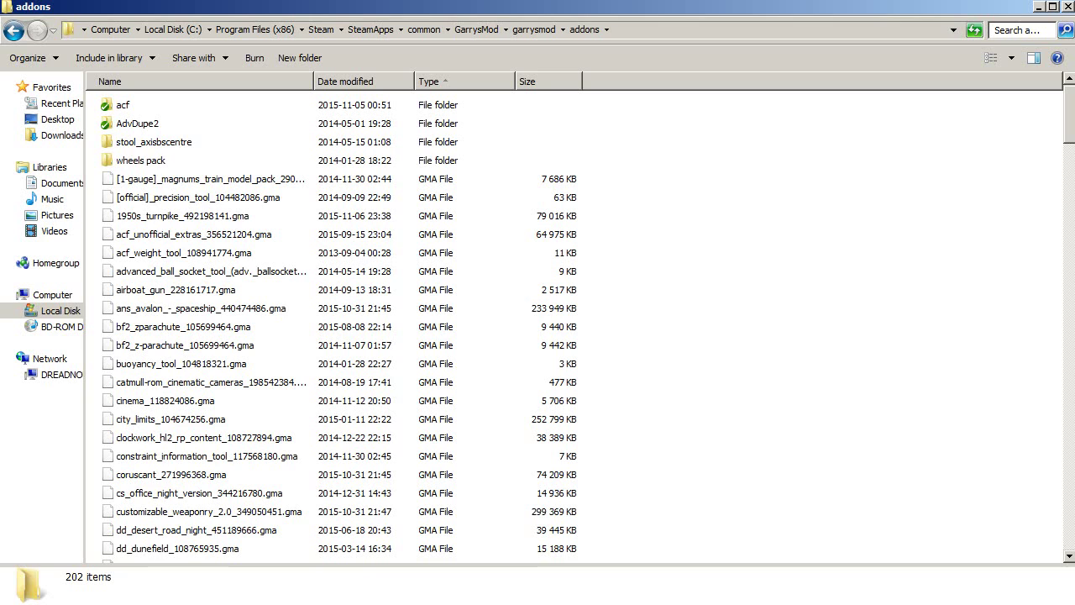
key(ctrl+v)
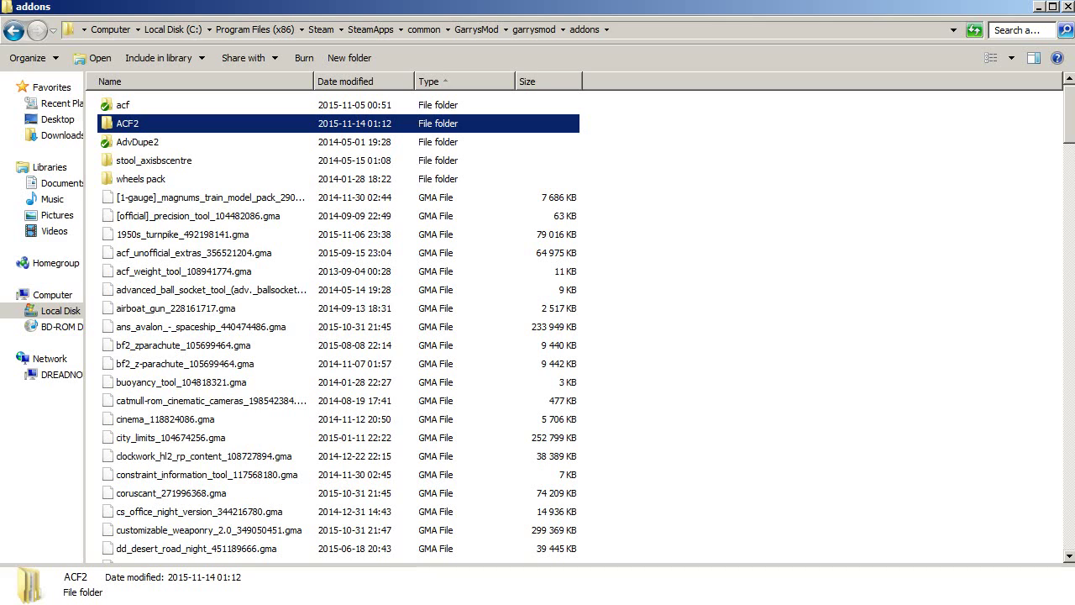
click(138, 142)
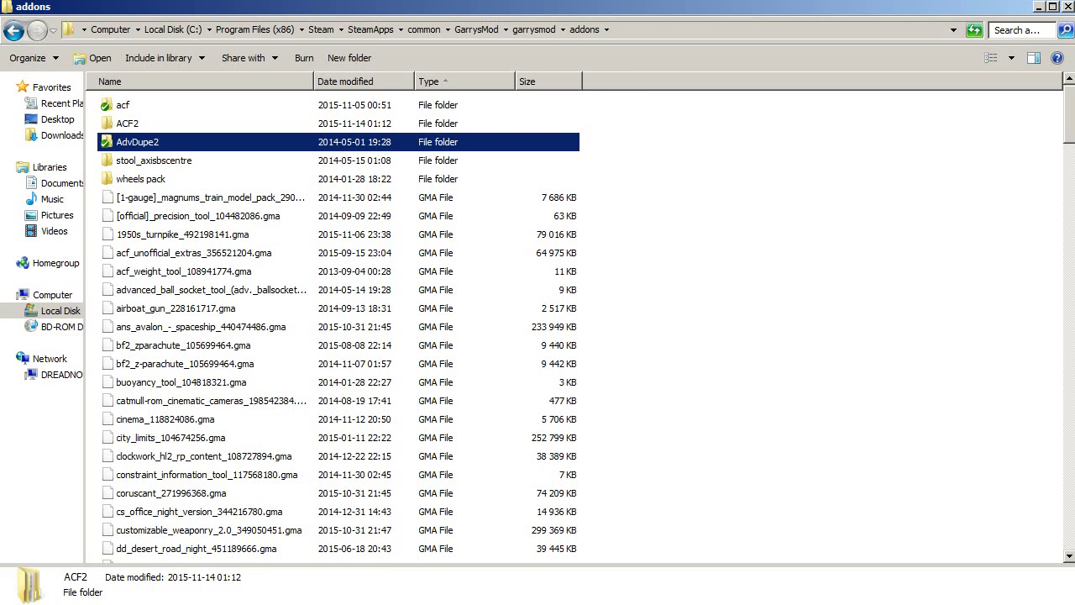
click(714, 252)
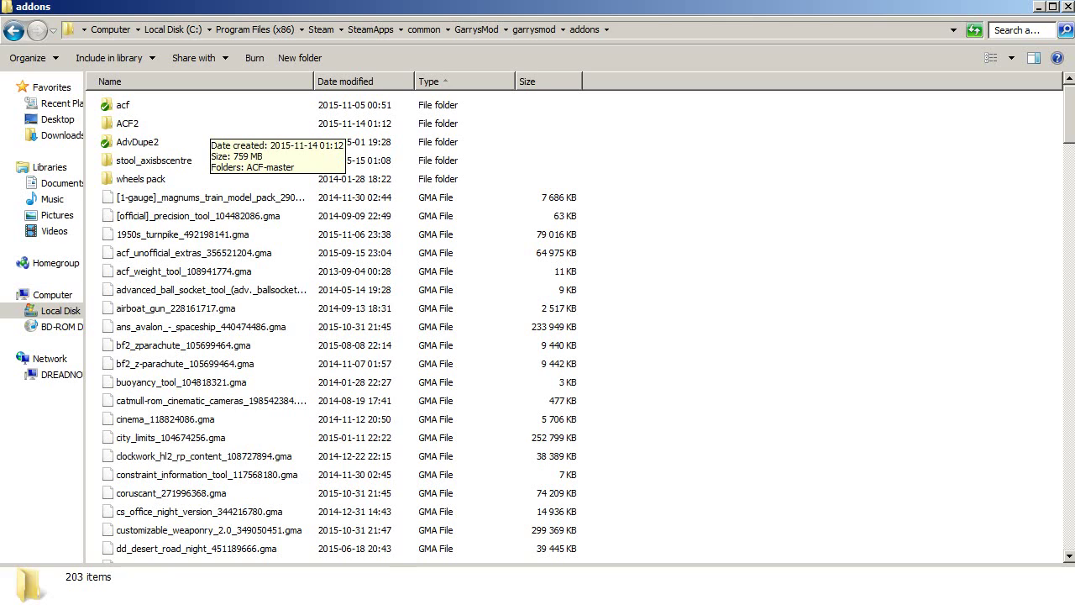
Step: Move all folders and files from the nested ACF-master folder up into the ACF2 folder
double_click(210, 123)
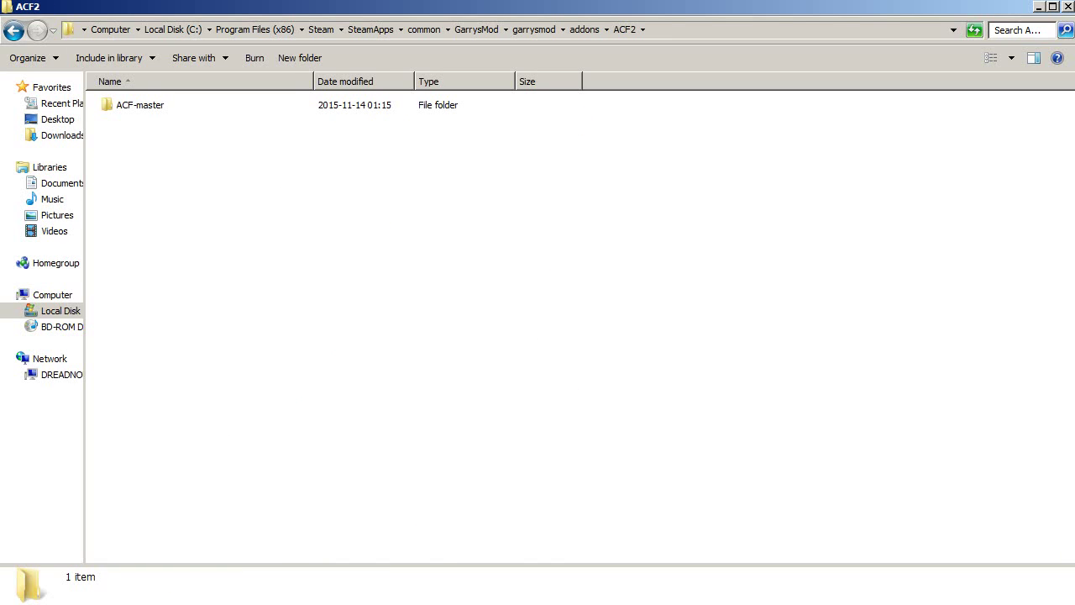
double_click(141, 105)
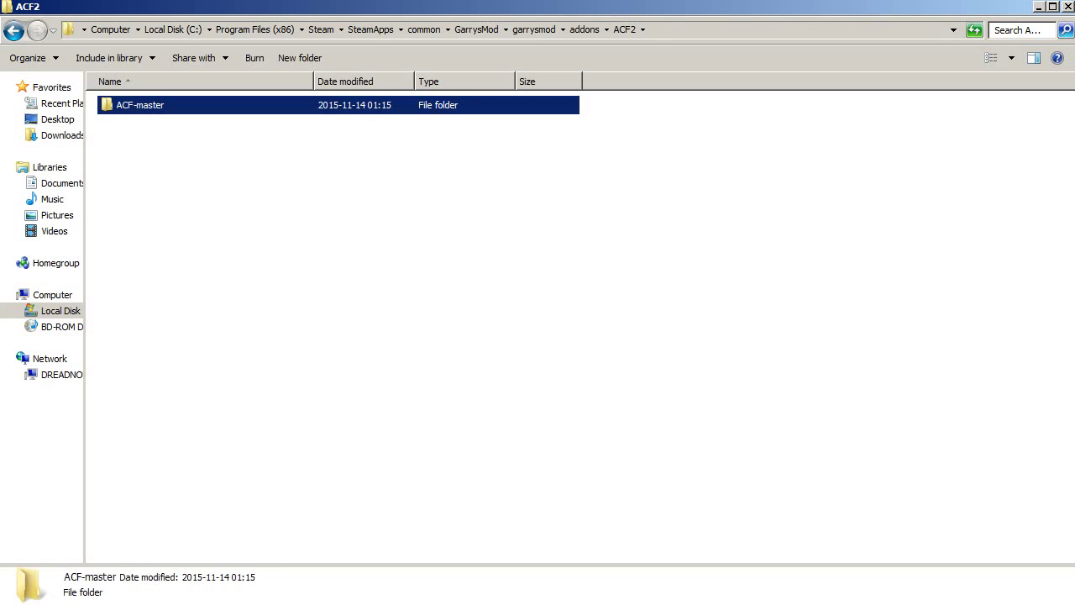
key(BackSpace)
key(BackSpace)
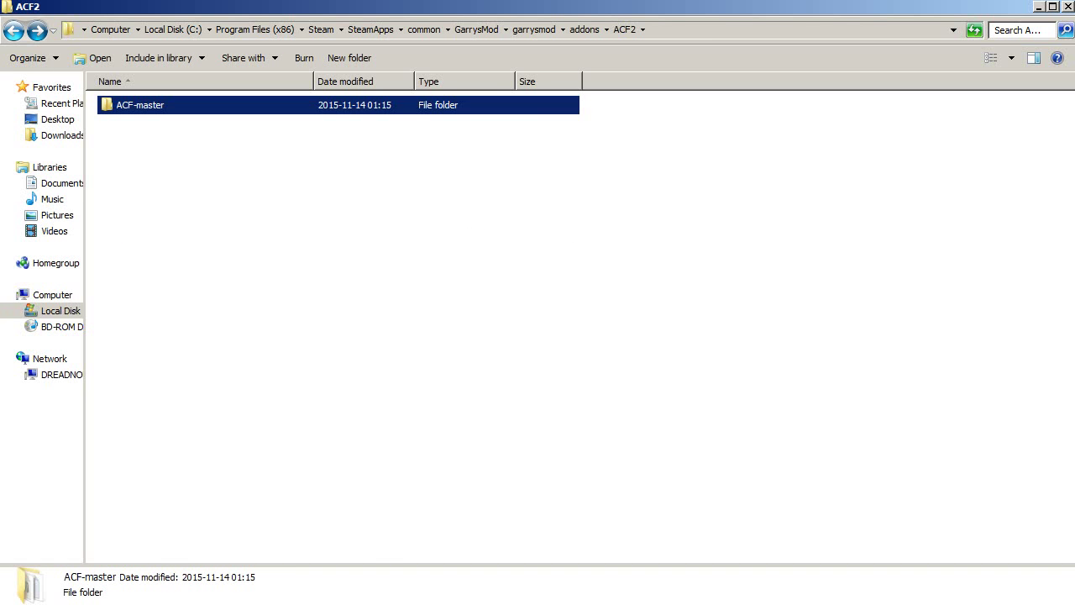
key(Return)
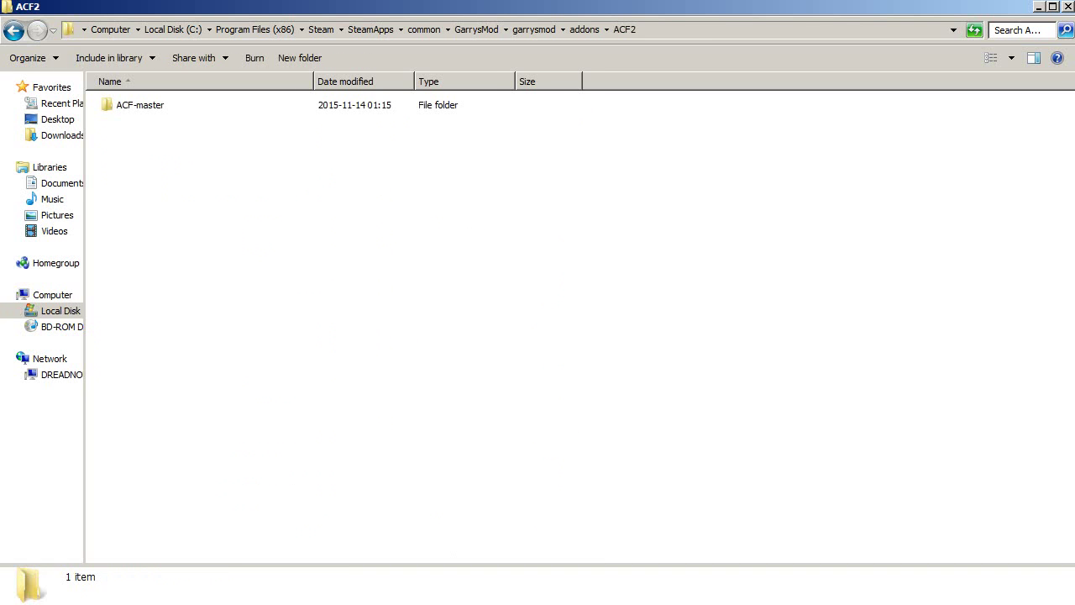
key(Down)
key(Return)
key(ctrl+a)
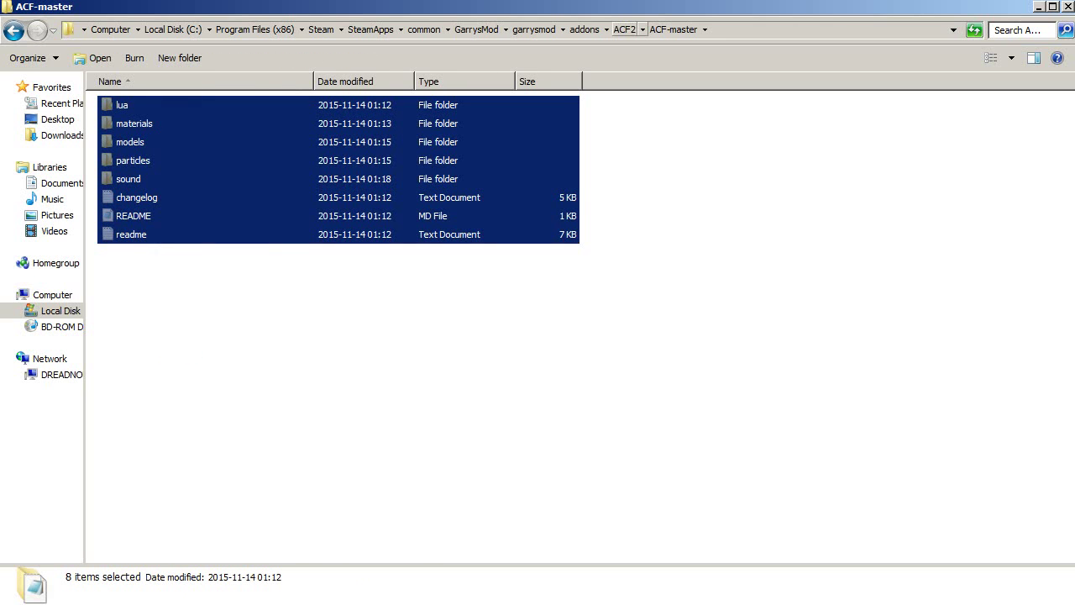
click(624, 29)
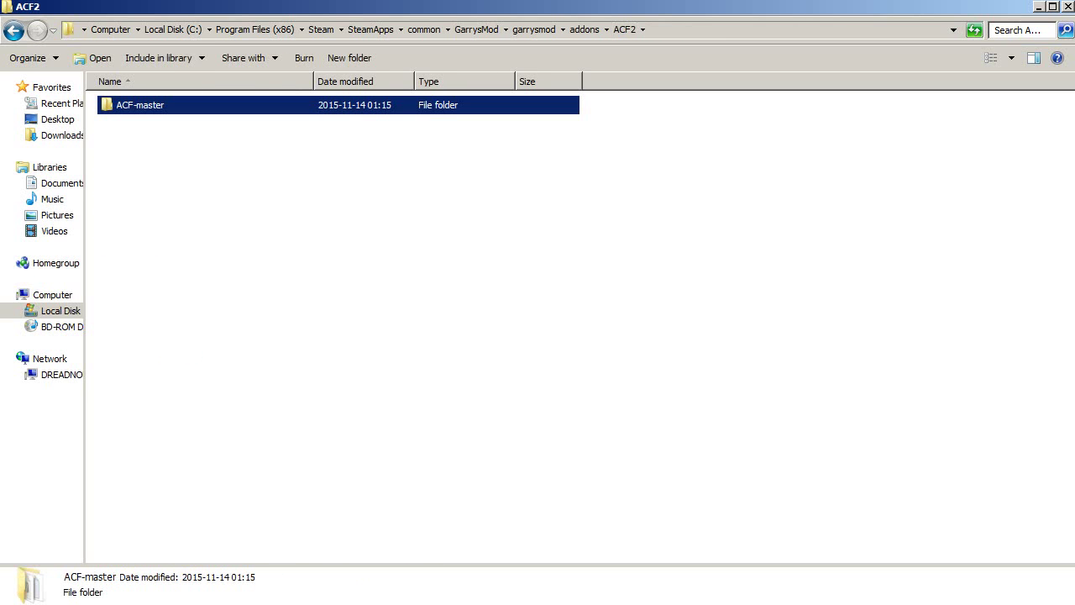
click(538, 336)
key(ctrl+v)
Step: Check the ACF-master folder inside ACF2 for leftovers and delete it
click(139, 105)
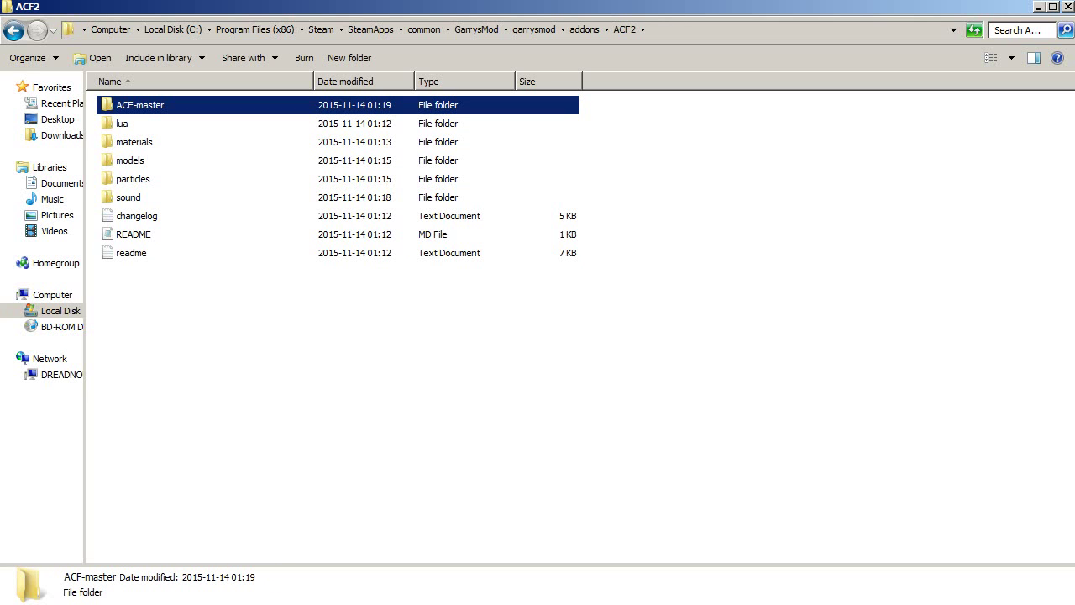
double_click(140, 105)
click(14, 30)
key(Delete)
key(Return)
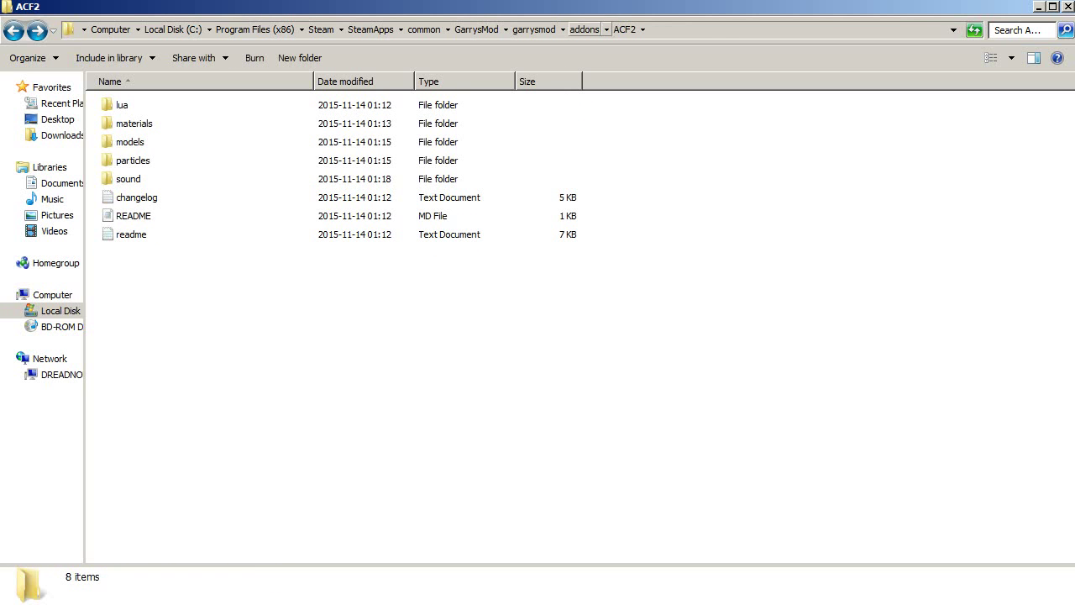
Step: Compare the contents of the acf and ACF2 addon folders to check that their structures match
key(alt+Up)
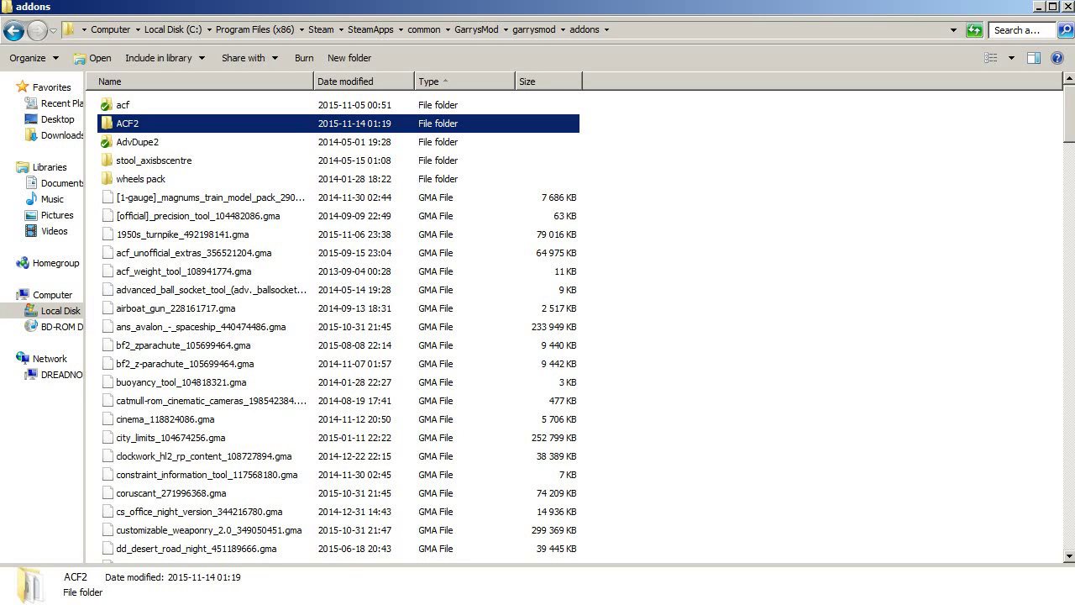
key(Up)
key(Return)
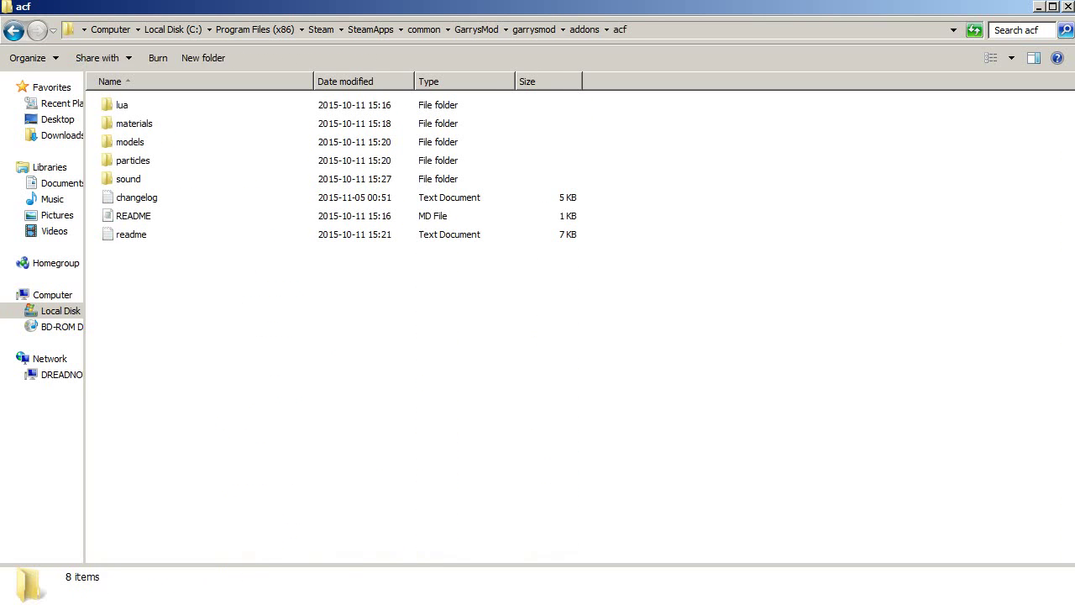
key(alt+Up)
key(Down)
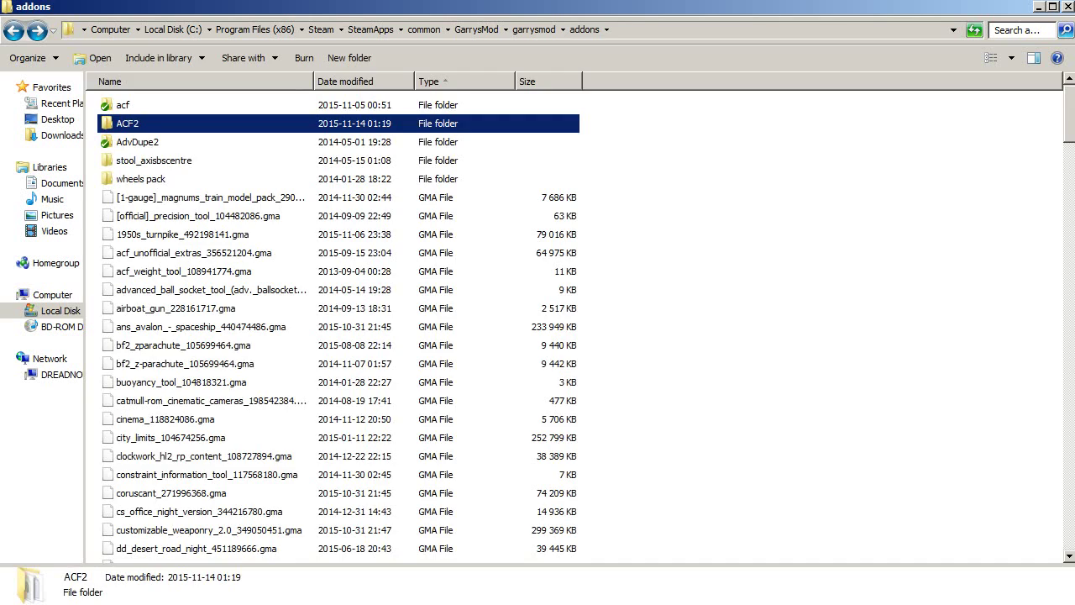
key(Return)
drag(171, 301, 186, 335)
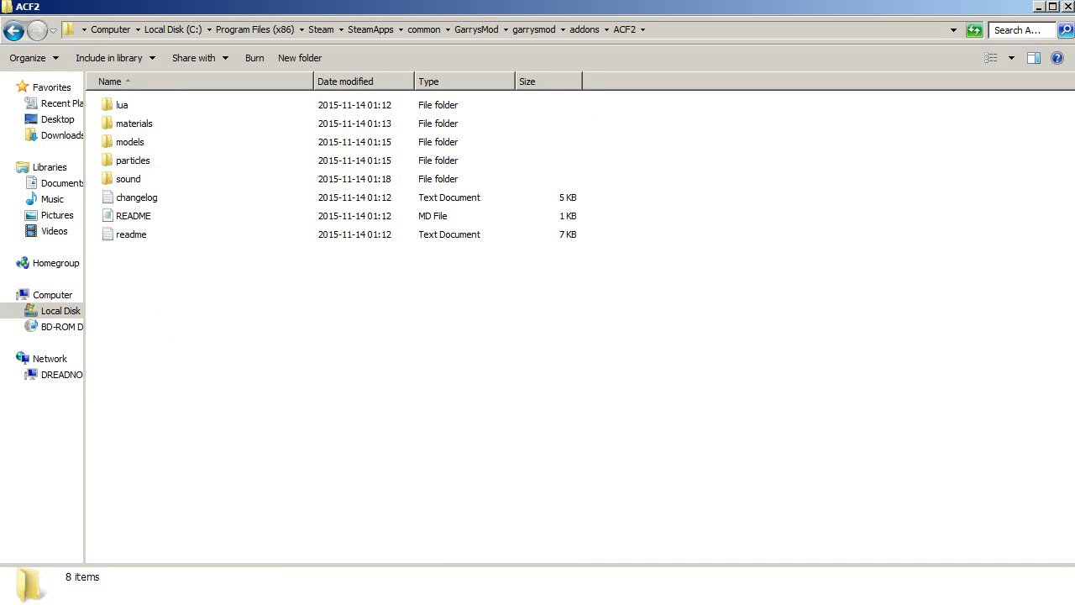
key(alt+Up)
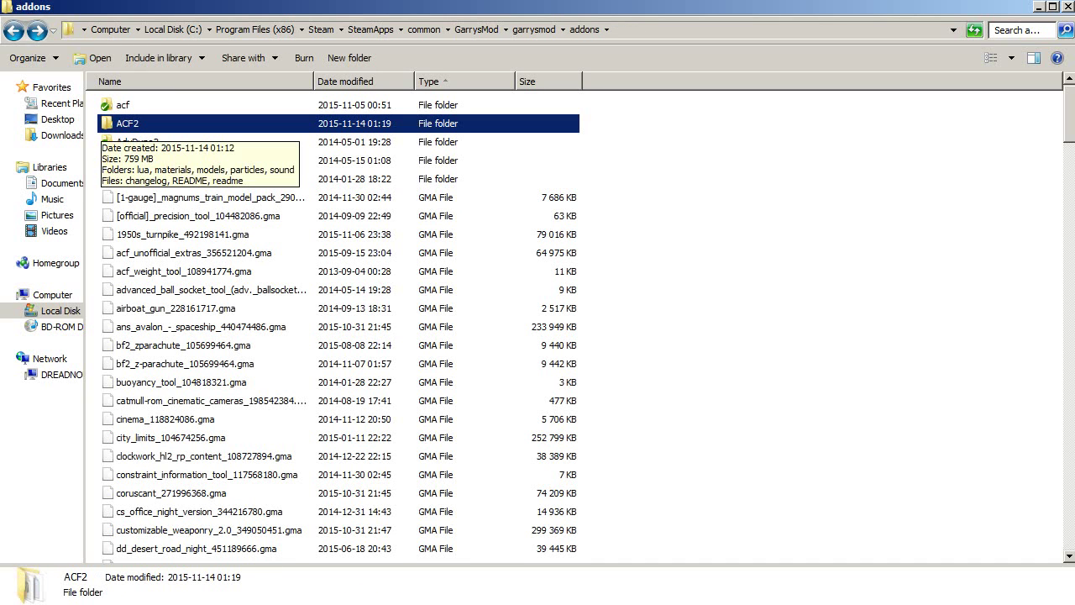
Step: Compare the ACF2 addon folder with the ACF-master folder inside the downloaded zip and return to the addons folder
double_click(104, 123)
drag(153, 278, 178, 316)
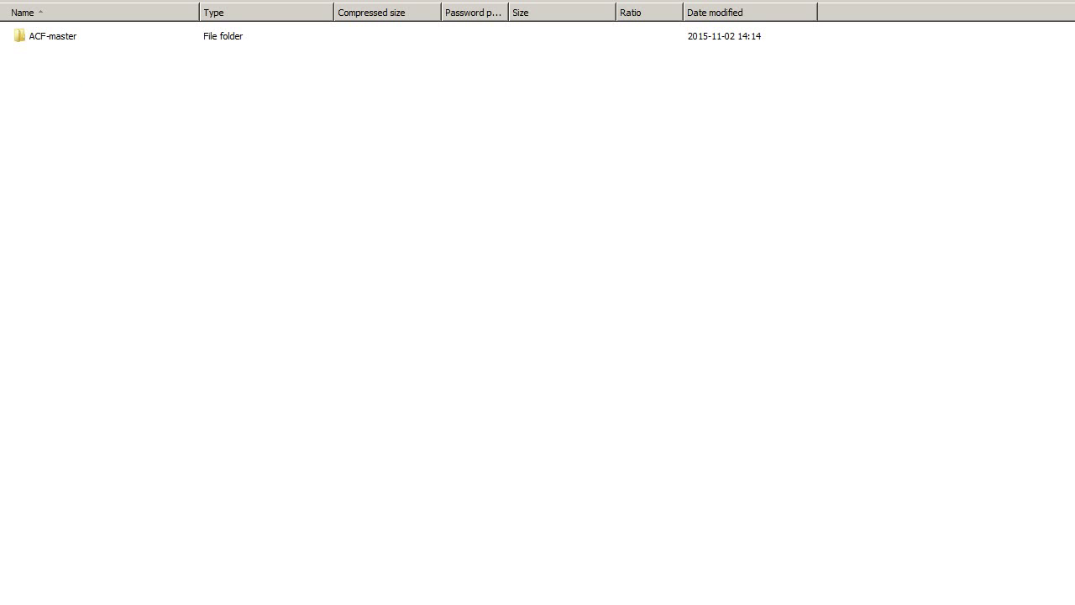
double_click(53, 36)
drag(66, 210, 76, 49)
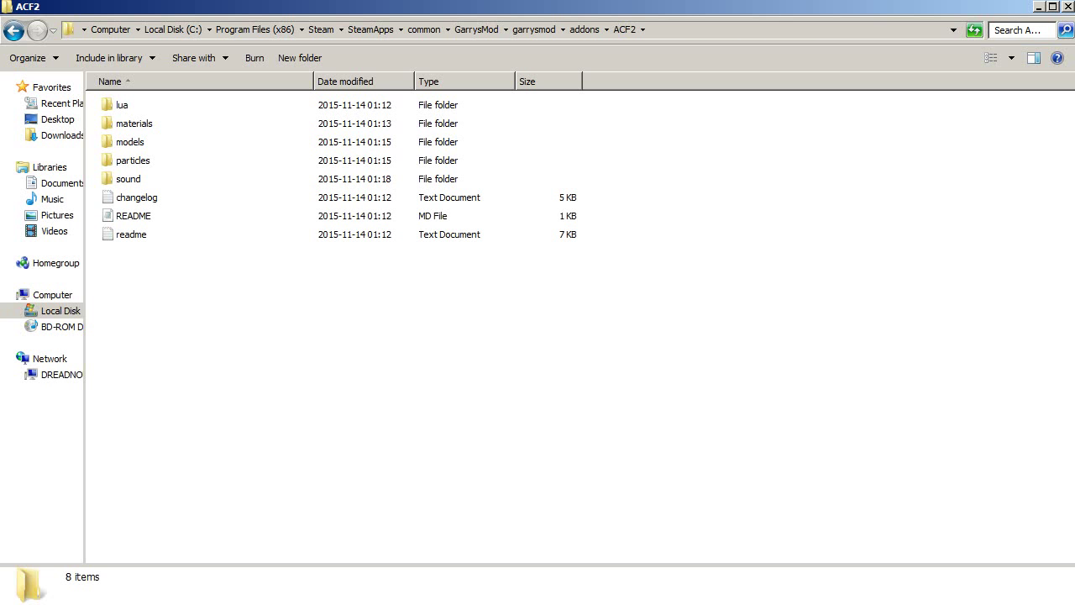
click(584, 29)
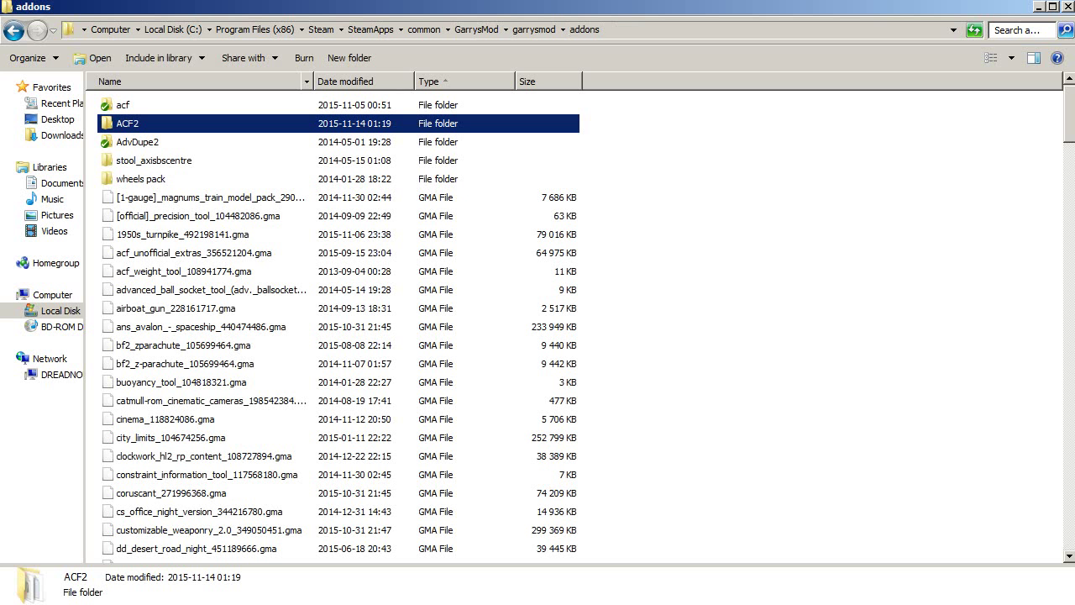
Step: Review all the folders and files directly inside ACF2 and go back to the addons folder
key(Return)
drag(163, 283, 163, 99)
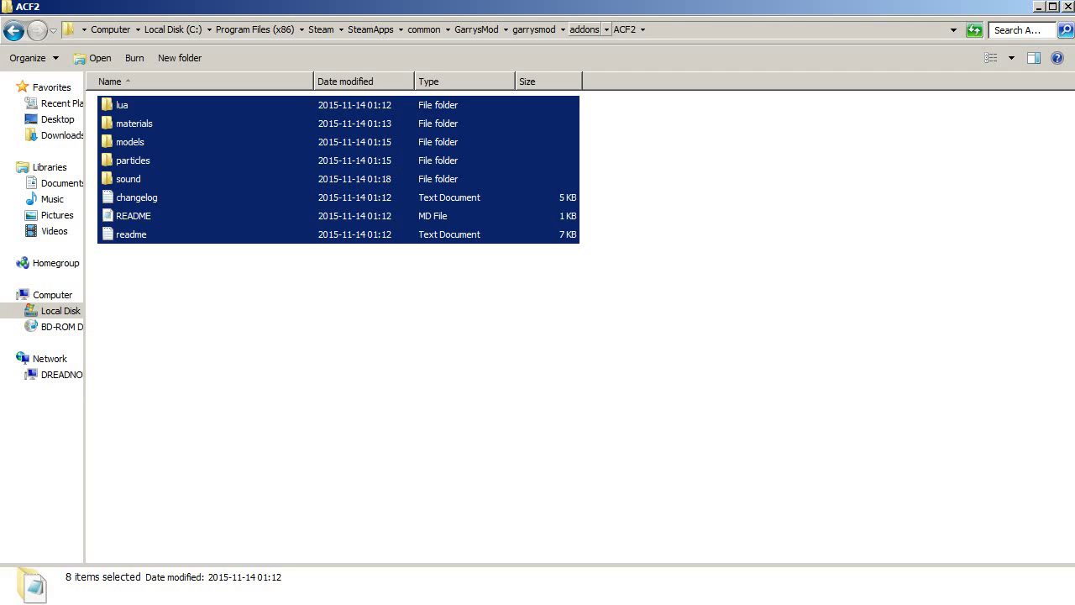
click(585, 29)
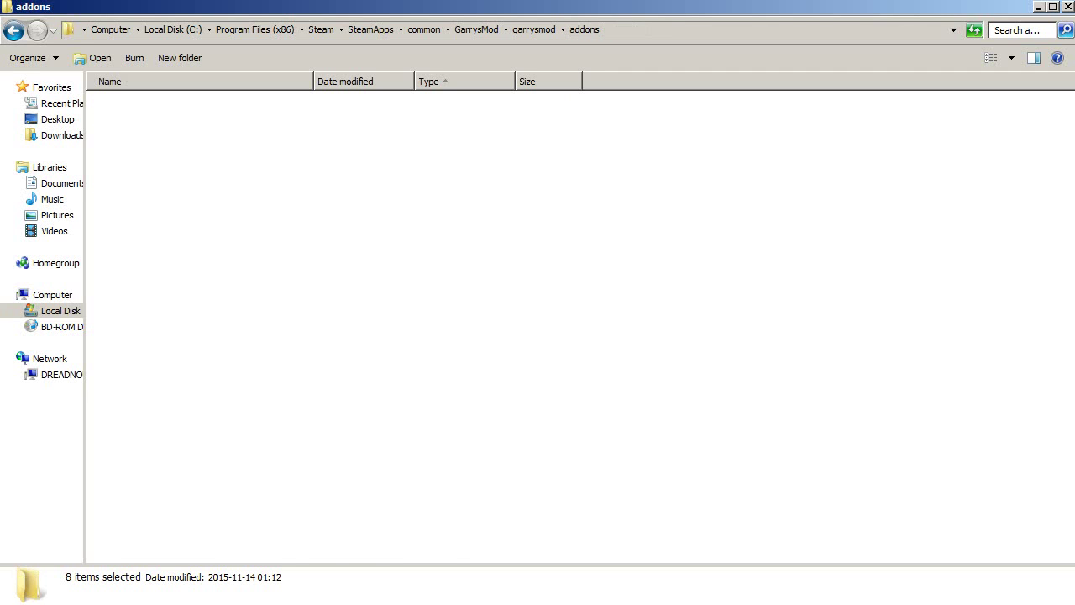
click(739, 251)
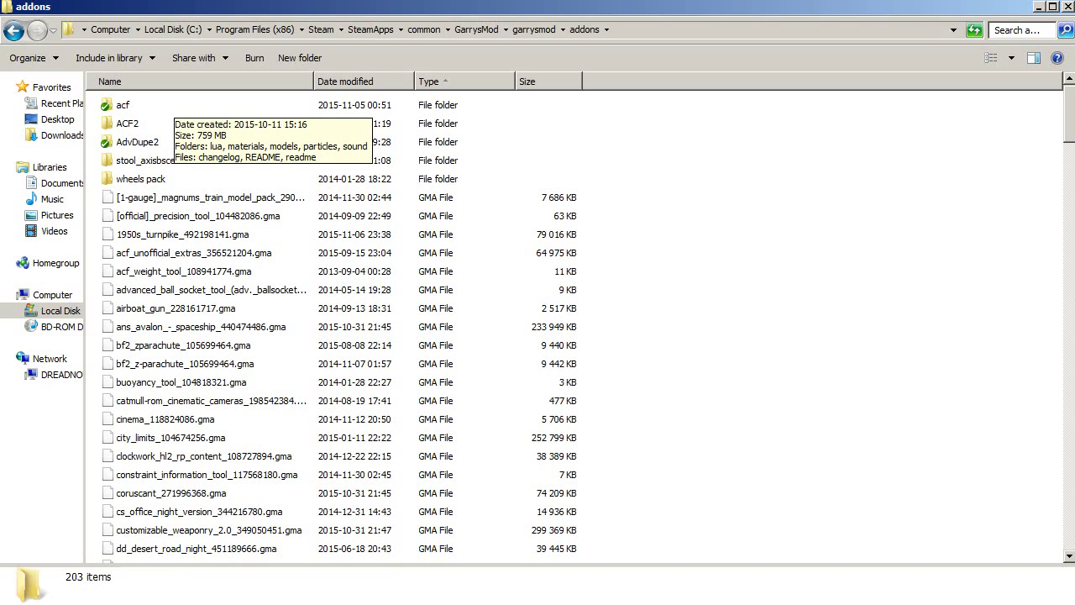
double_click(128, 123)
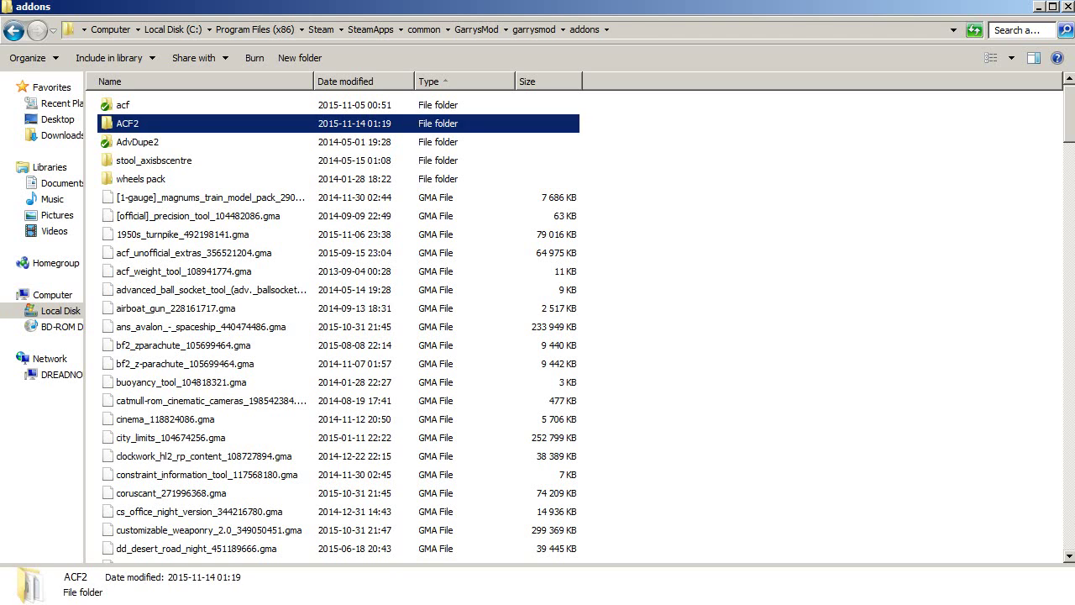
key(BackSpace)
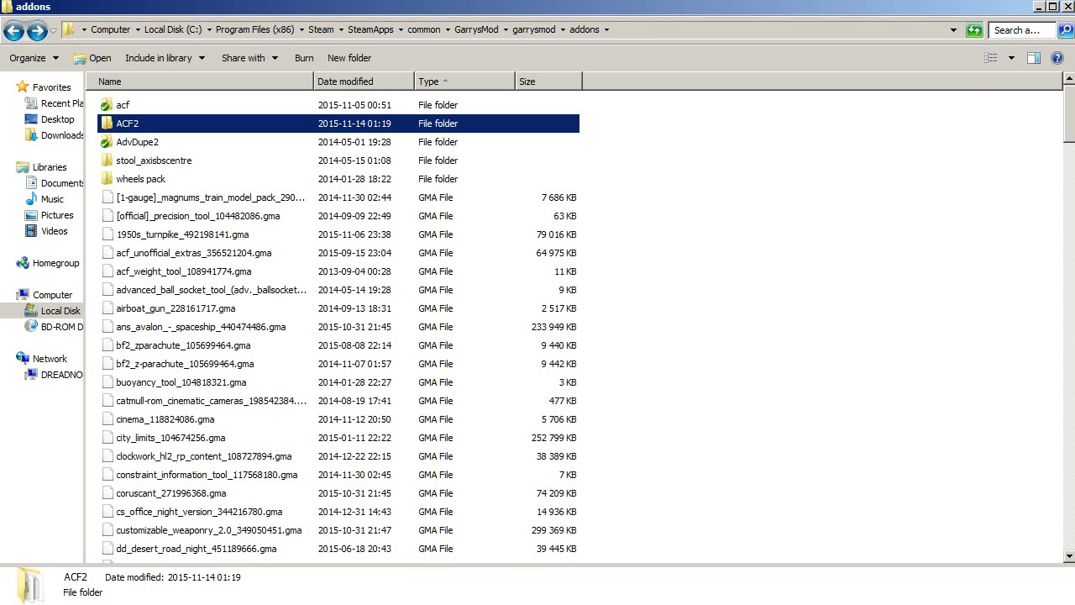
Step: Run an SVN Update on the acf addon folder and close the finished update report
right_click(140, 105)
click(123, 105)
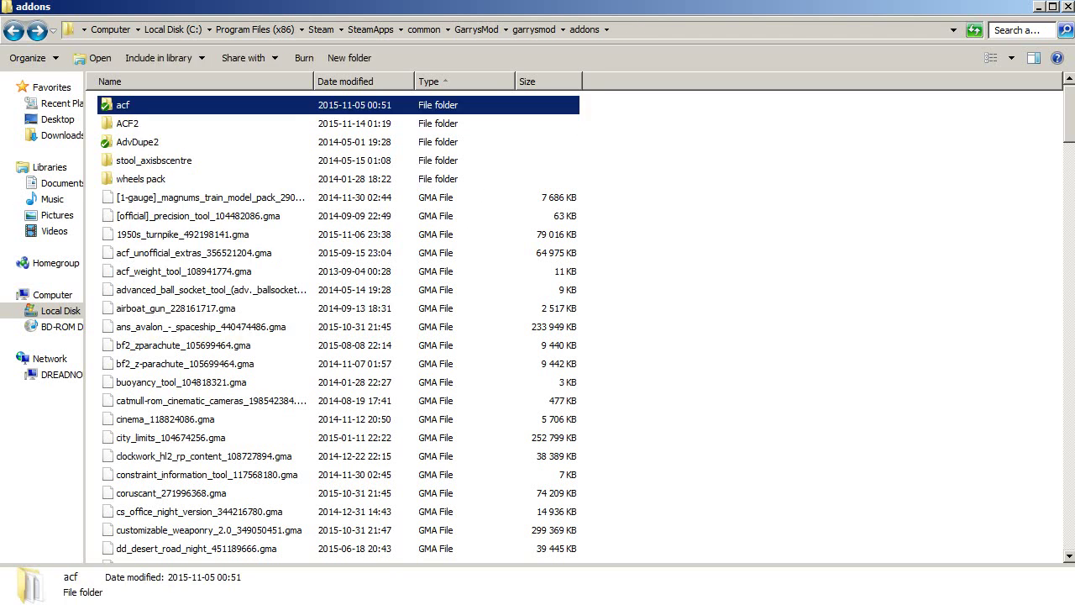
right_click(167, 102)
click(140, 103)
right_click(140, 103)
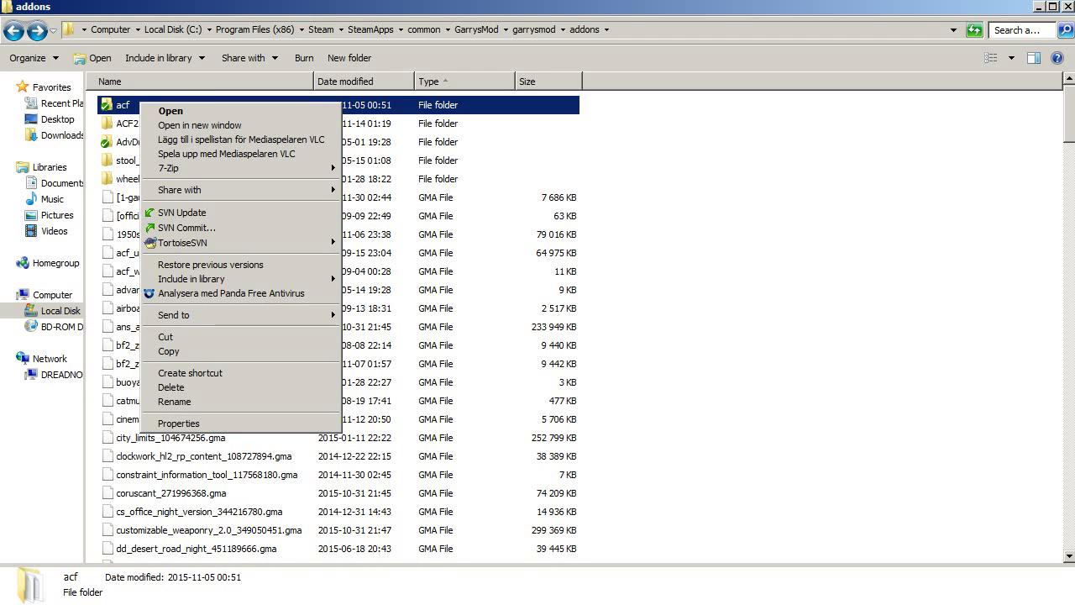
click(126, 105)
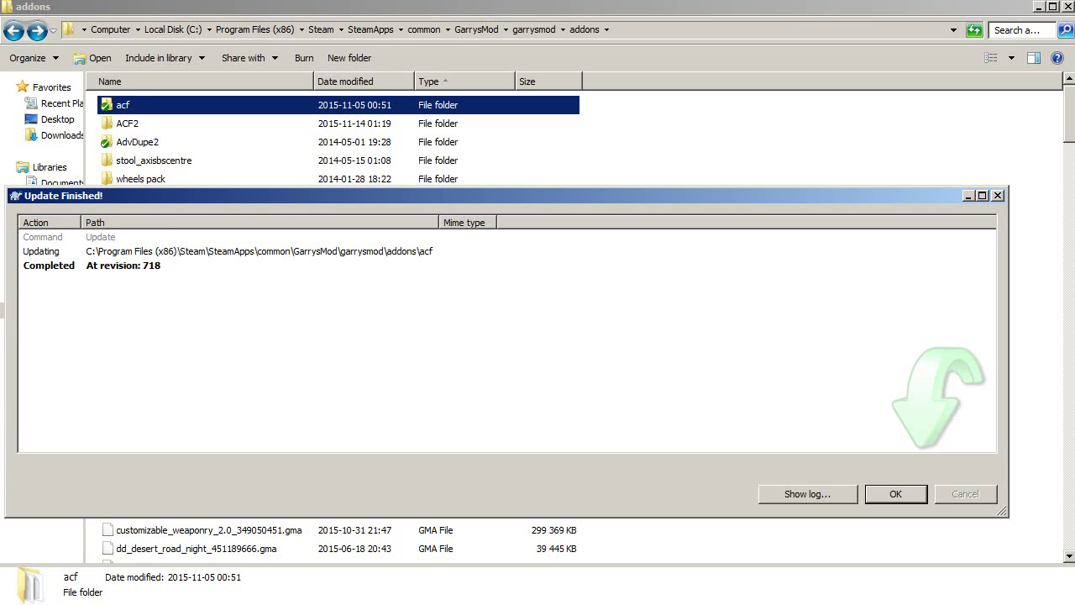
key(Return)
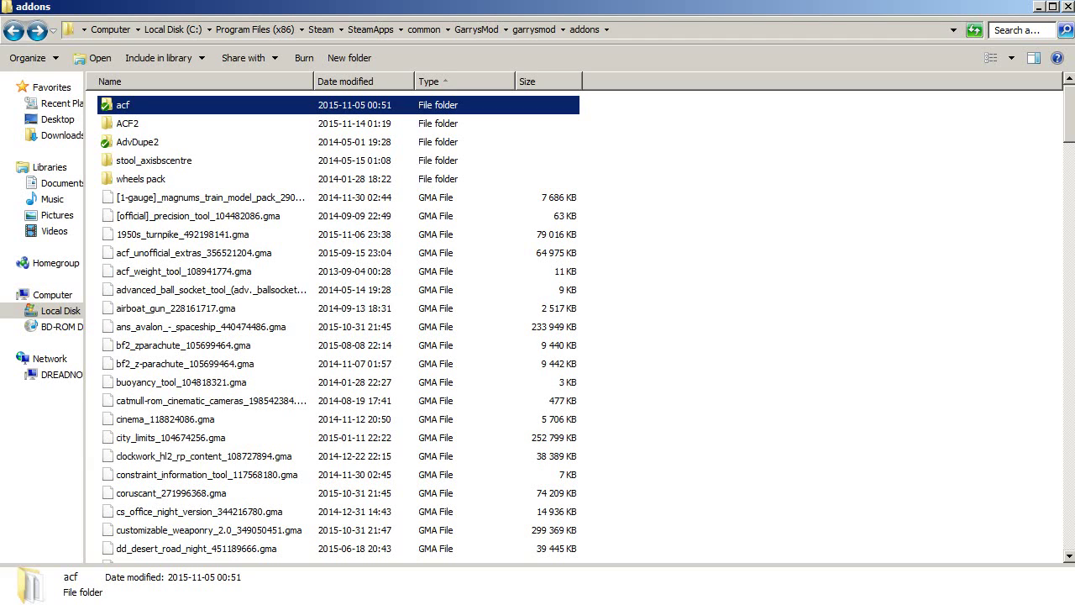
key(super)
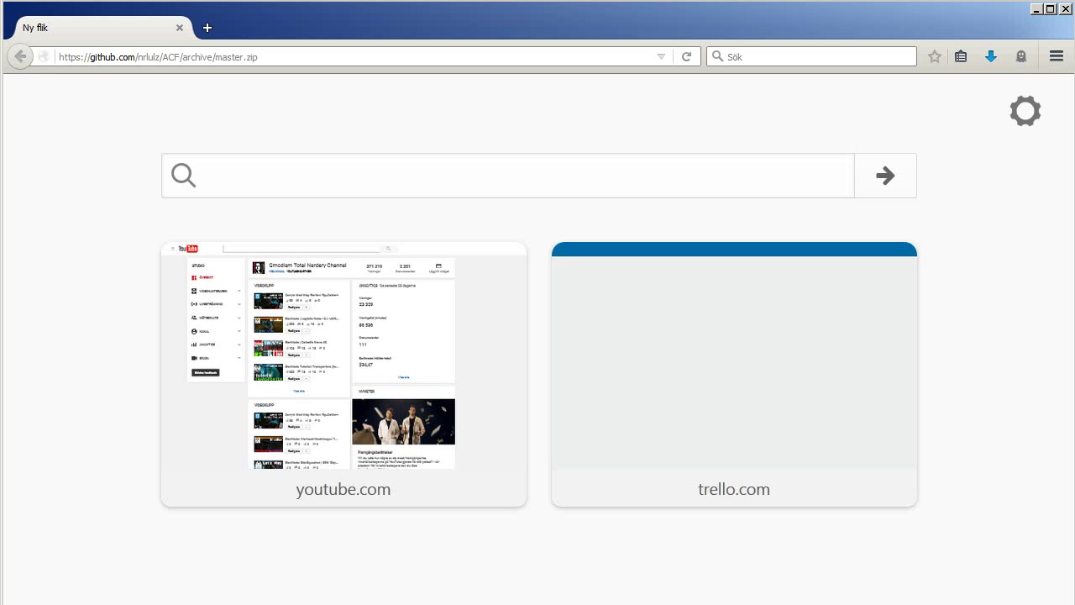
click(159, 58)
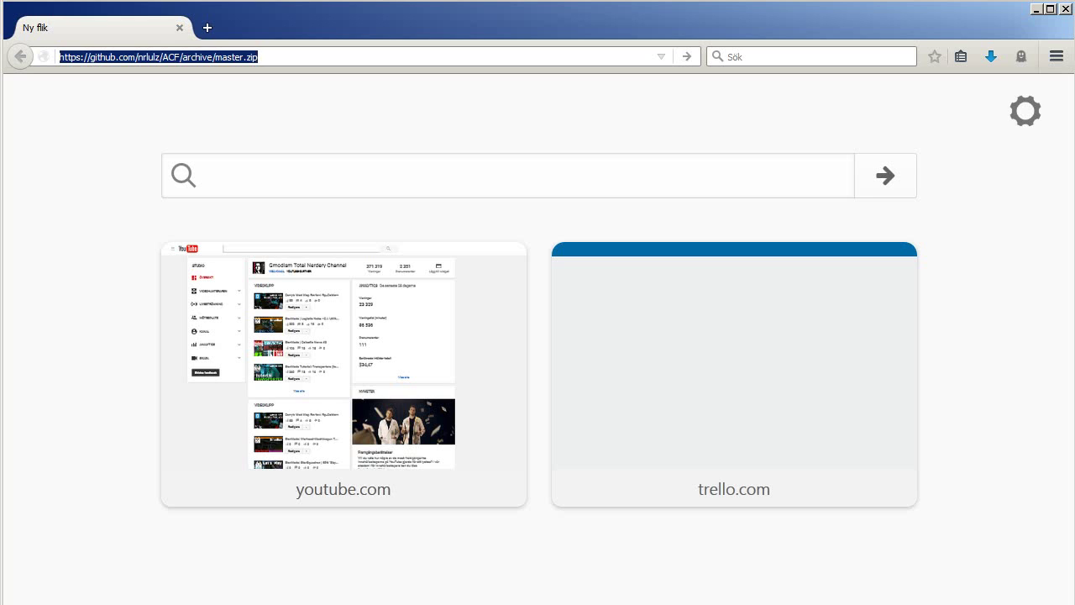
text(https://youtu.be/ljHq3eS-t9k)
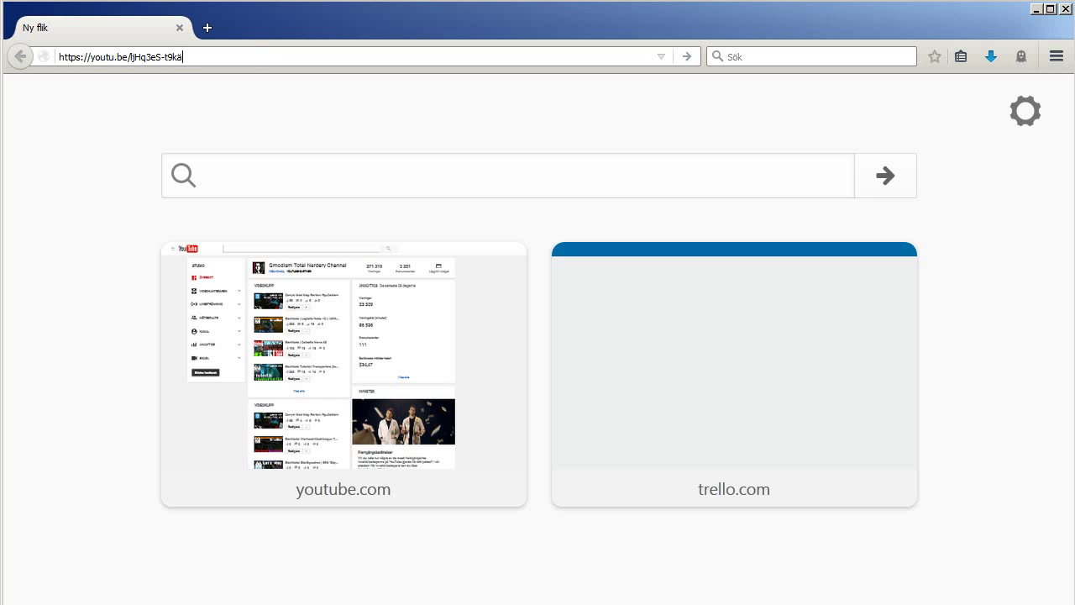
key(Return)
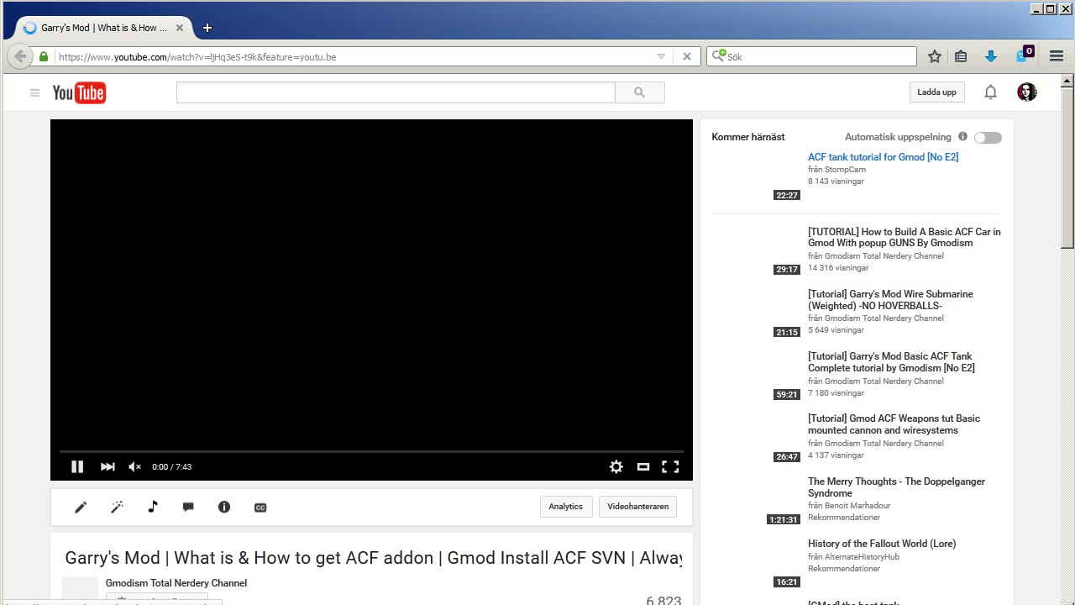
Step: Examine the video's description for the ACF SVN link, return to the player and pause the video
scroll(537, 336, down, 2)
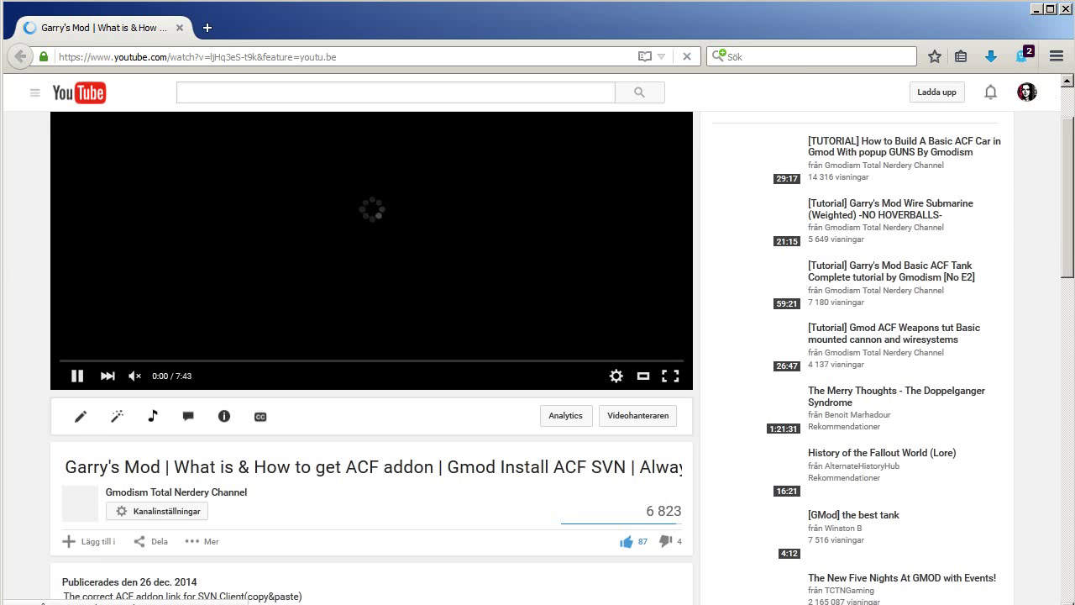
scroll(370, 336, down, 6)
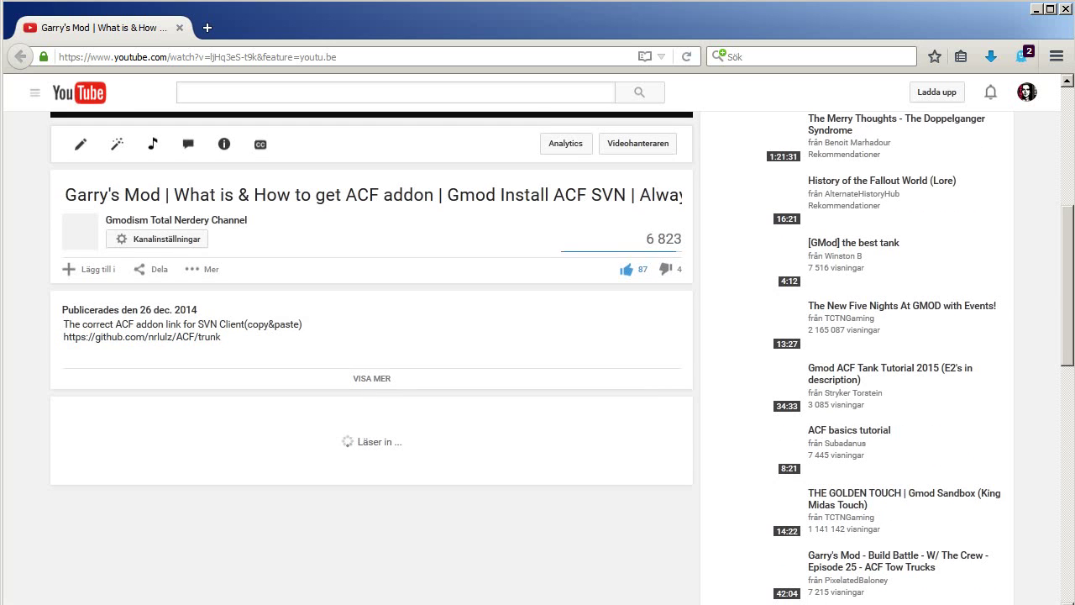
scroll(101, 328, up, 5)
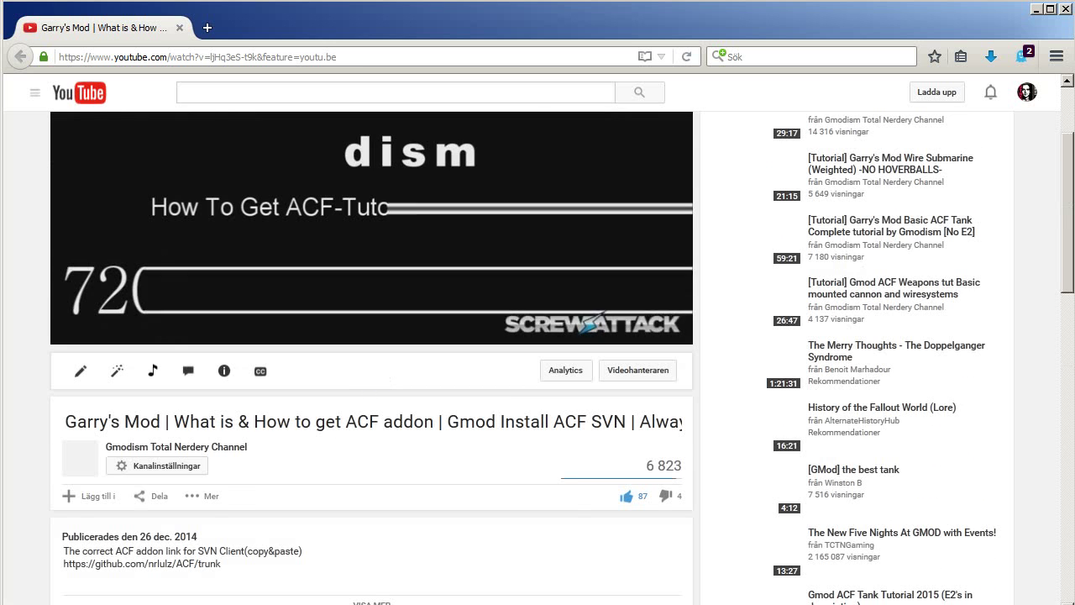
scroll(102, 328, up, 3)
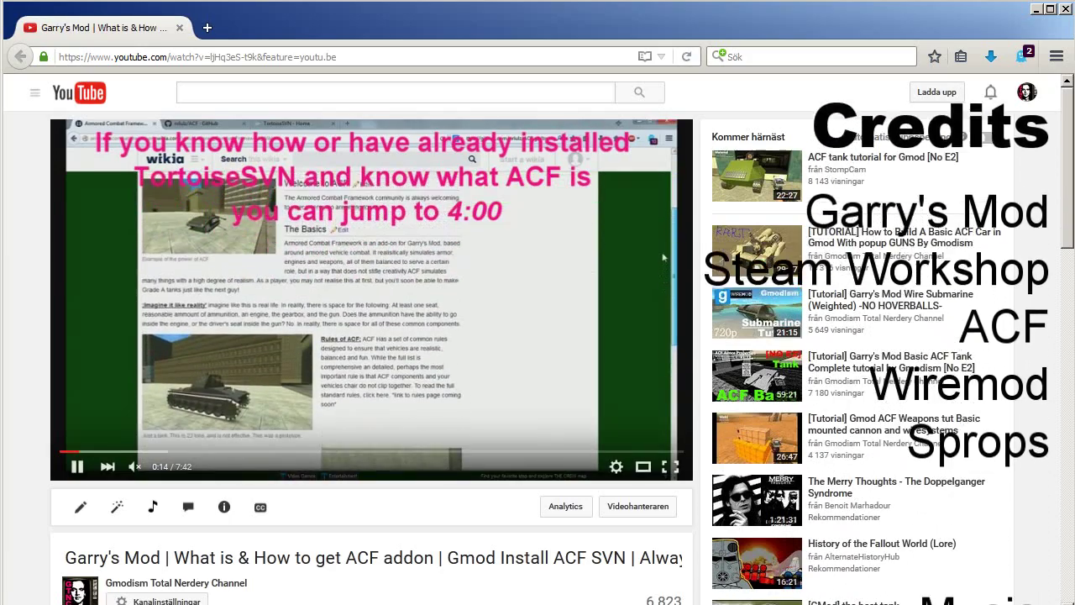
click(664, 258)
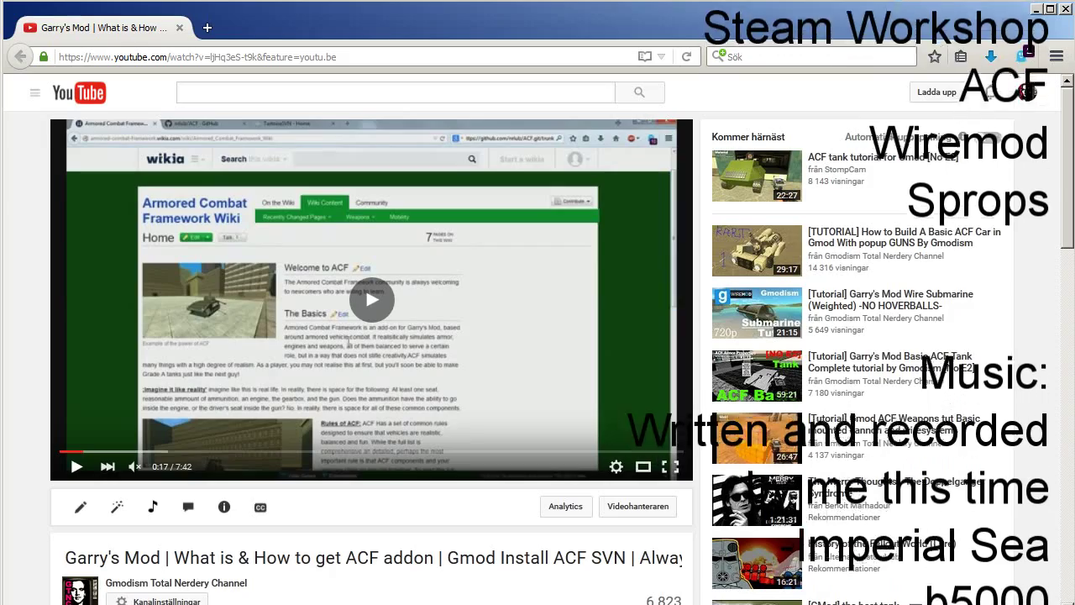